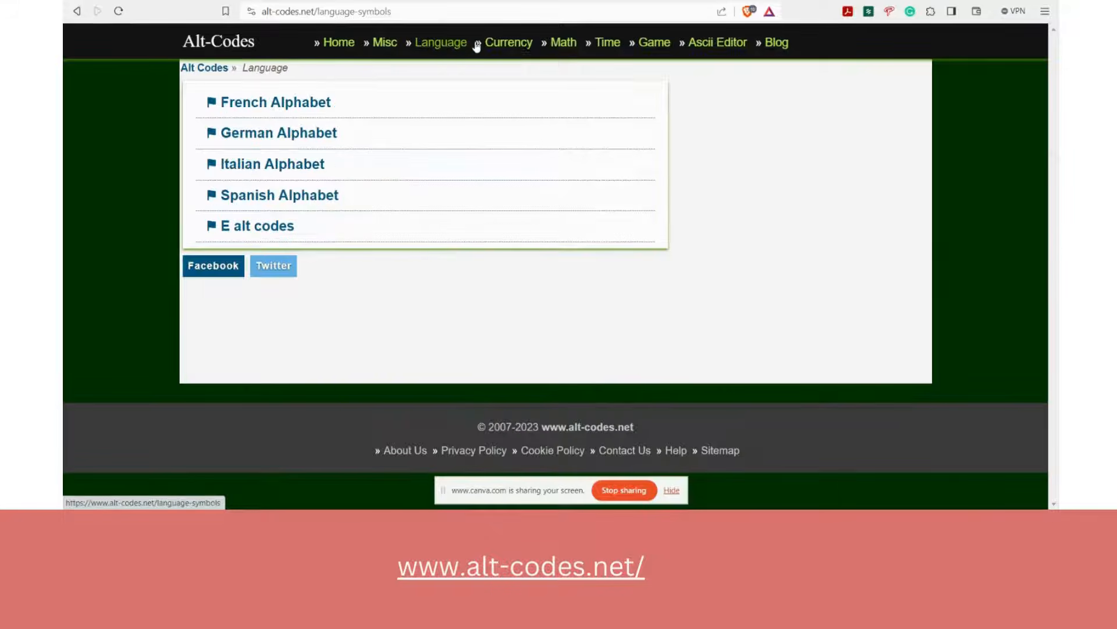
# - Open the Euro Sign page from the currency symbols list and copy the large euro symbol
pyautogui.click(495, 46)
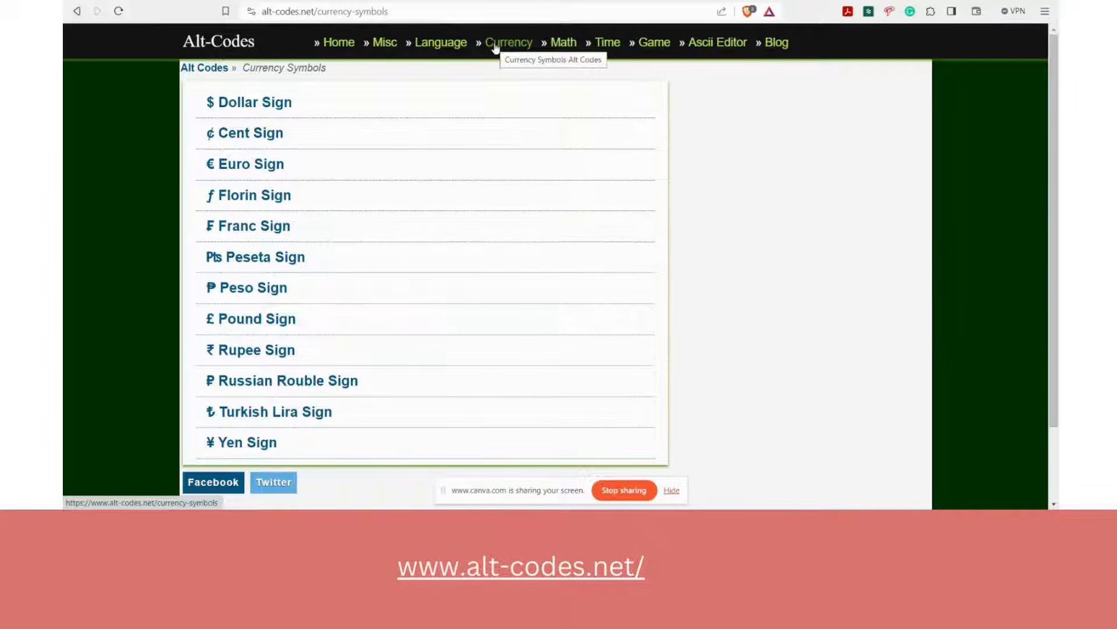
pyautogui.click(253, 168)
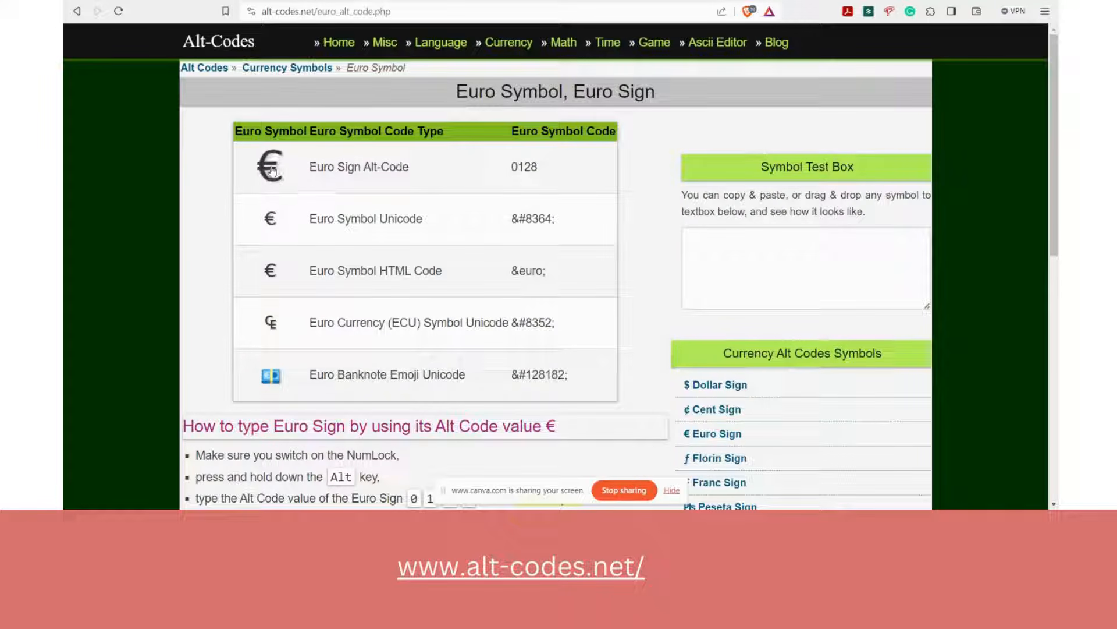
pyautogui.click(270, 169)
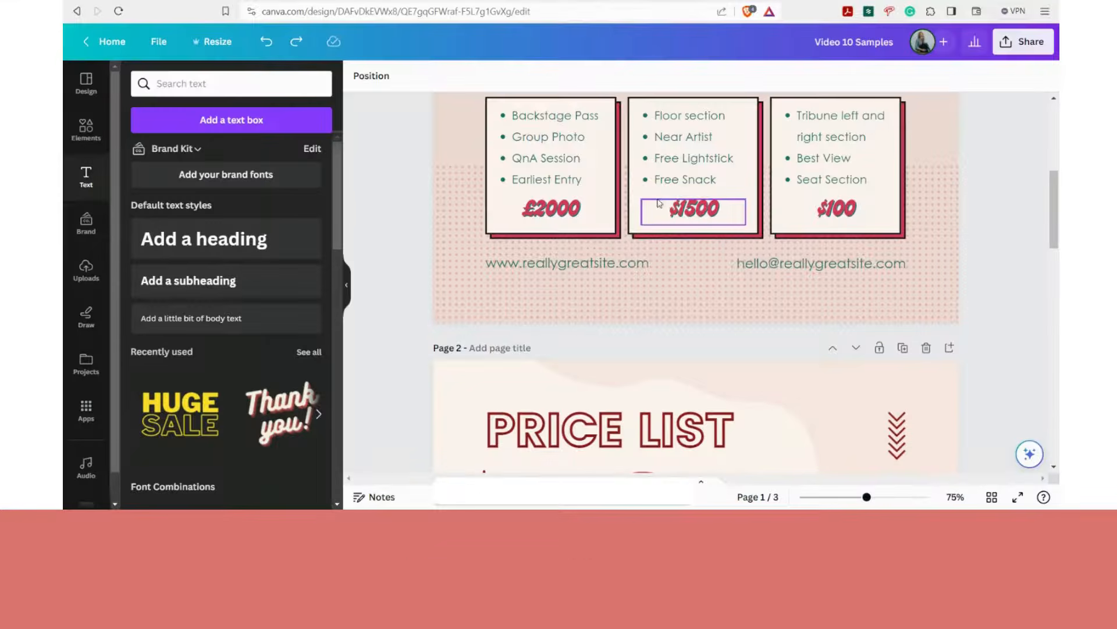
# - Switch to the Canva design and replace the dollar sign in the $1500 price with €
pyautogui.click(675, 208)
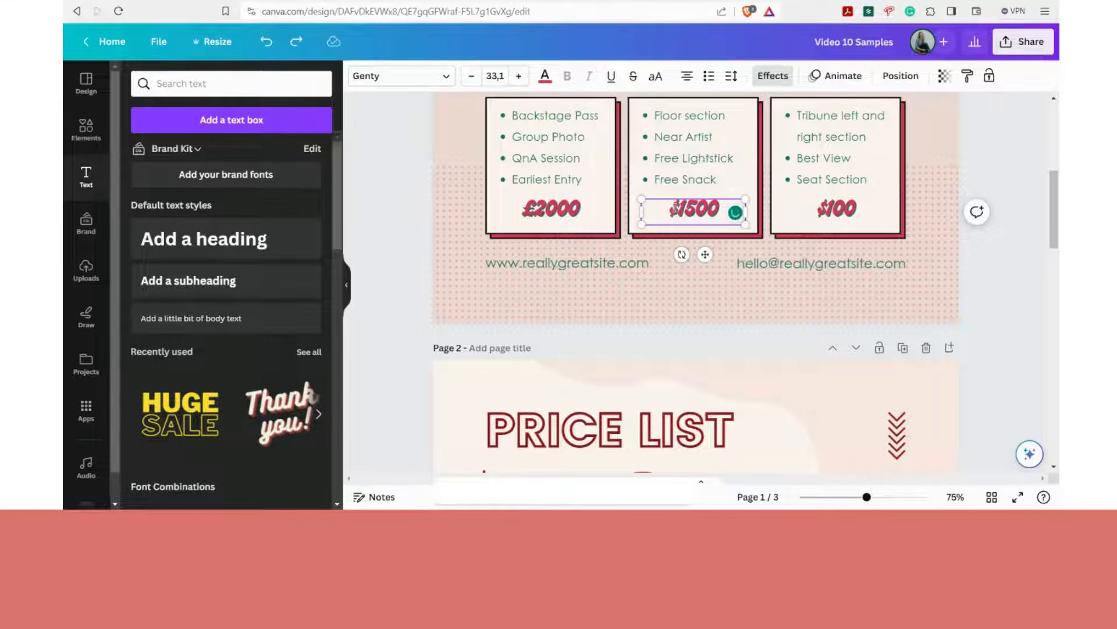
pyautogui.press('BackSpace')
pyautogui.write('€')
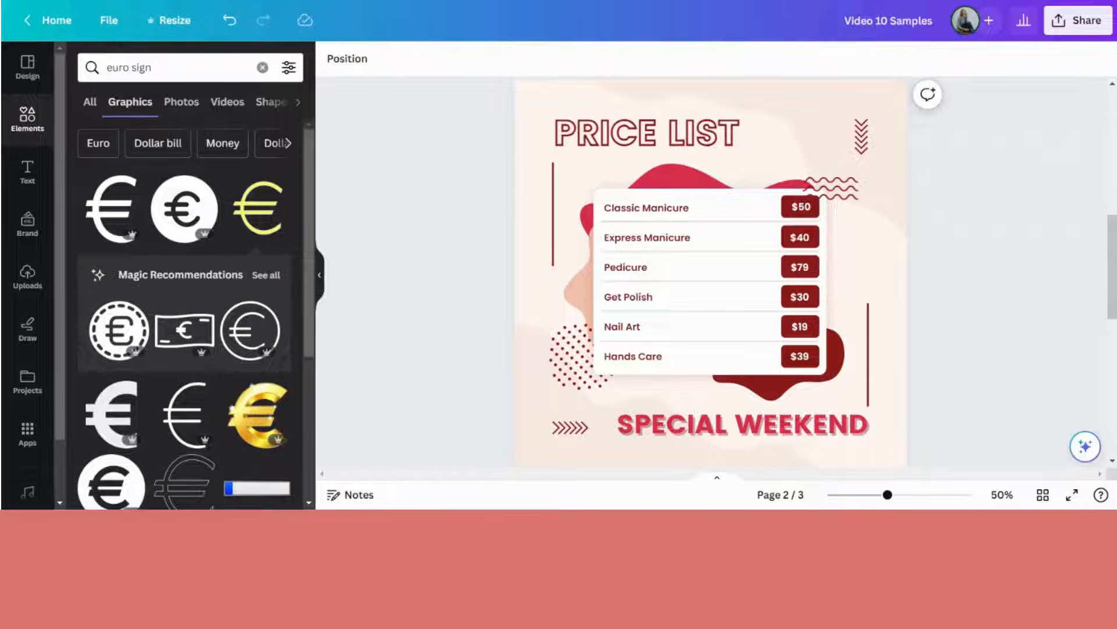
# - Search the elements library for "euro sign"
pyautogui.click(27, 121)
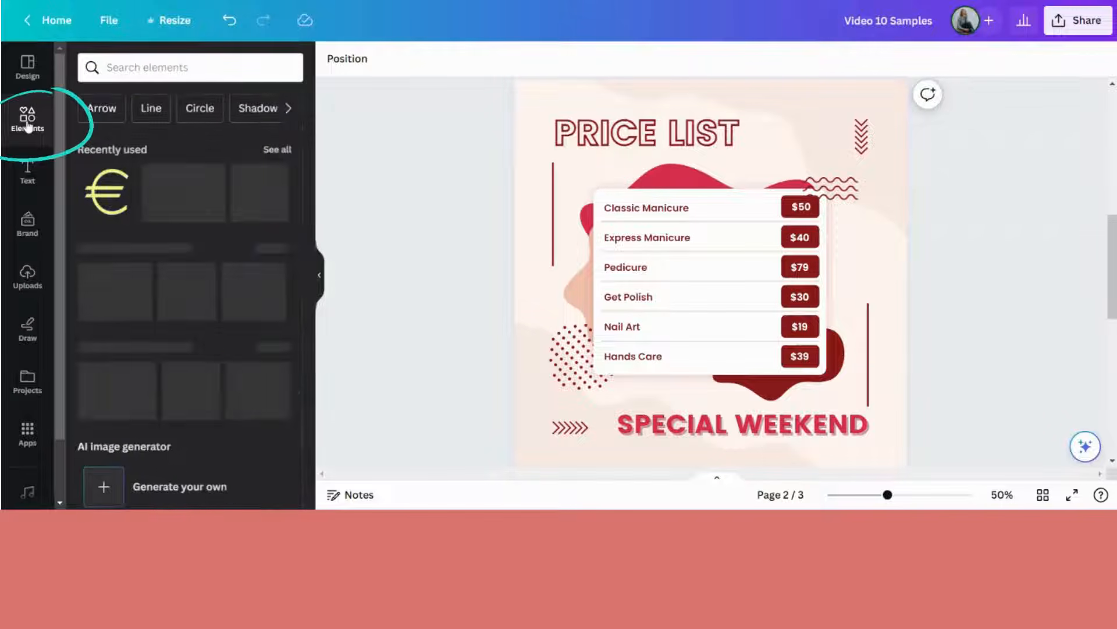
pyautogui.click(190, 68)
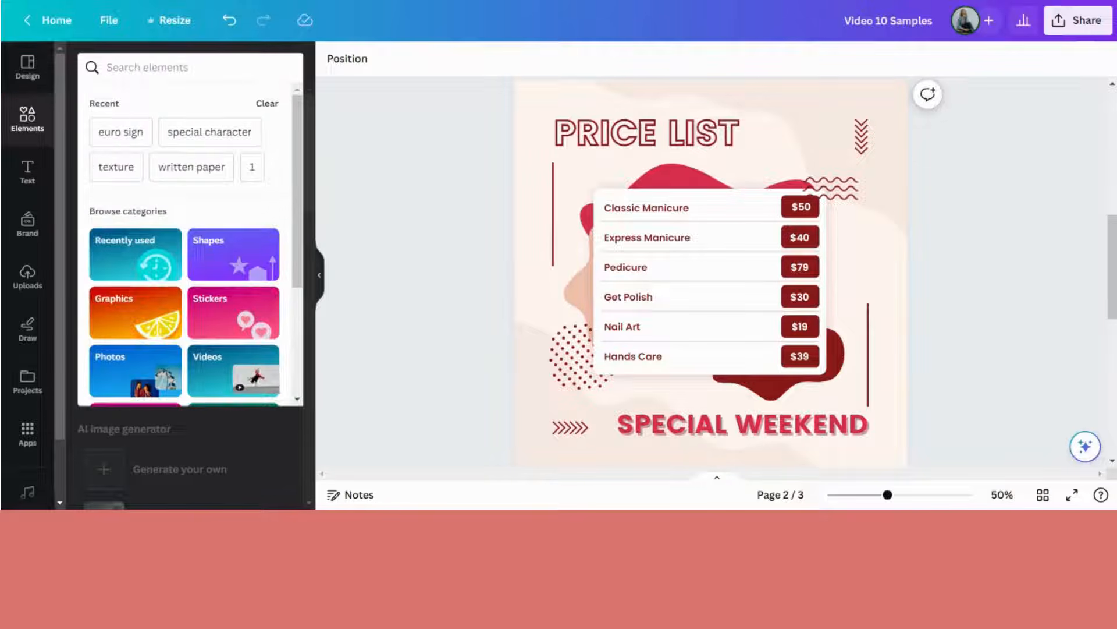
pyautogui.write('euro si')
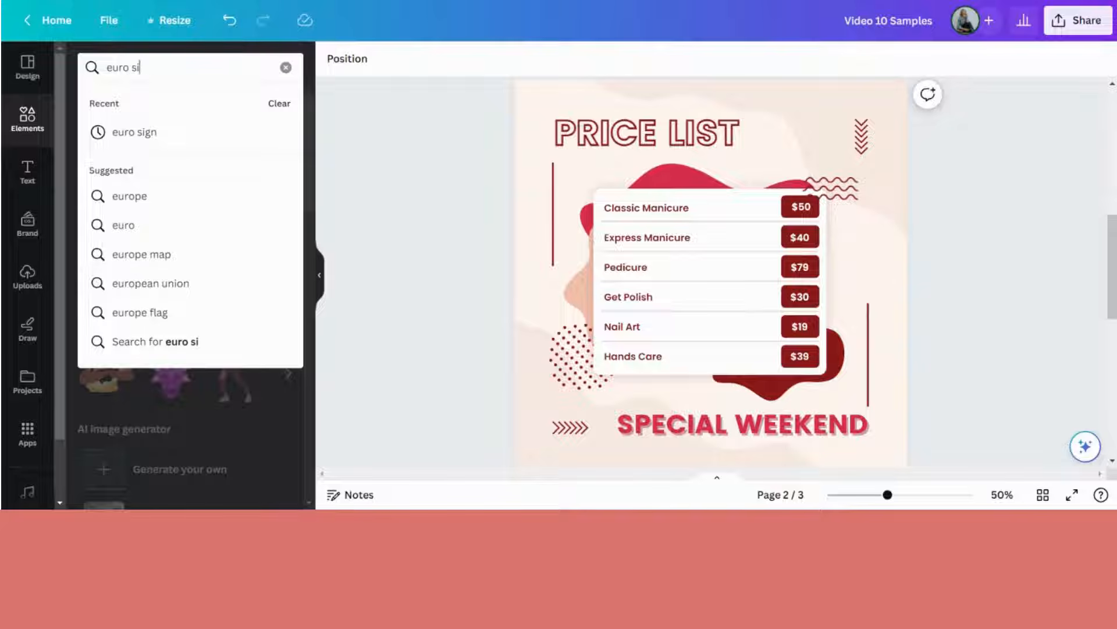
pyautogui.write('gn')
pyautogui.press('Return')
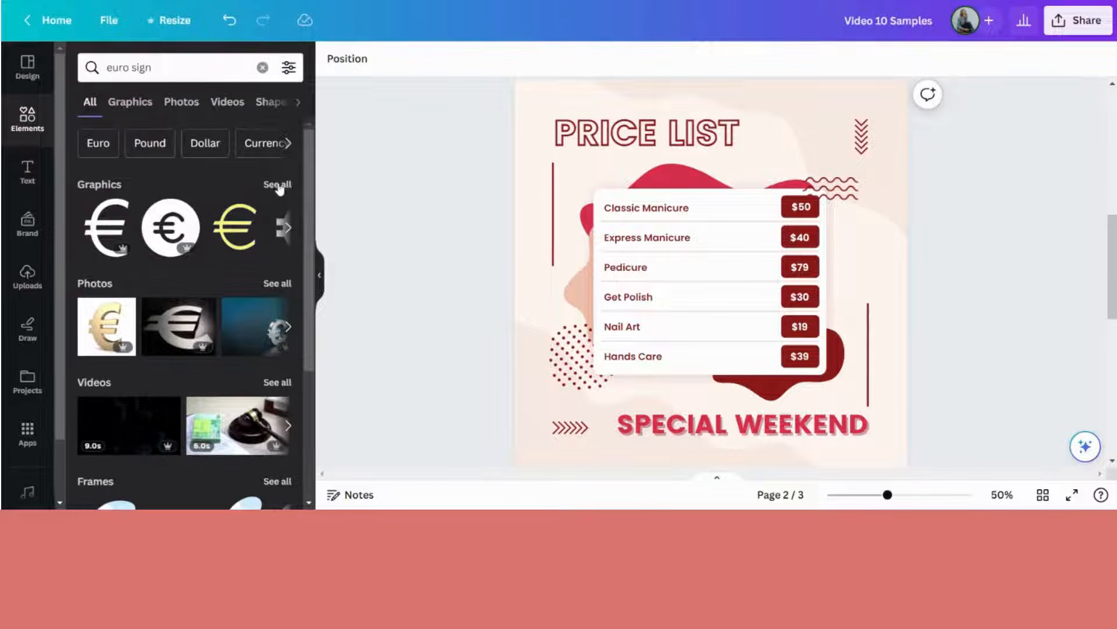
# - Show all euro sign graphics and add the thin yellow euro symbol to the price list page
pyautogui.click(278, 185)
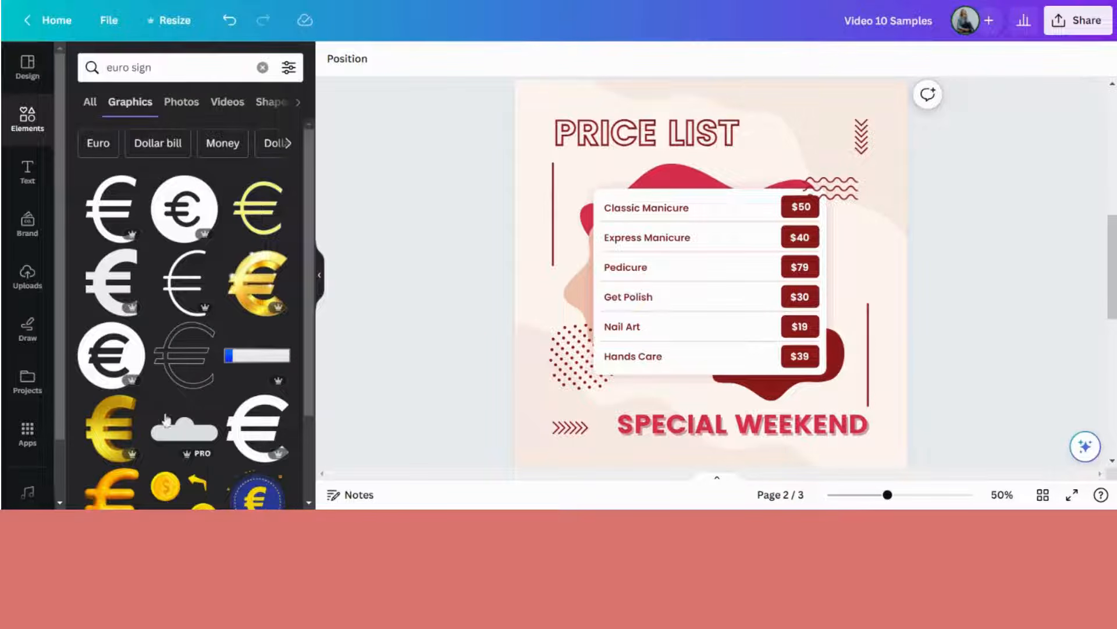
pyautogui.scroll(-5, 178, 464)
pyautogui.scroll(5, 178, 464)
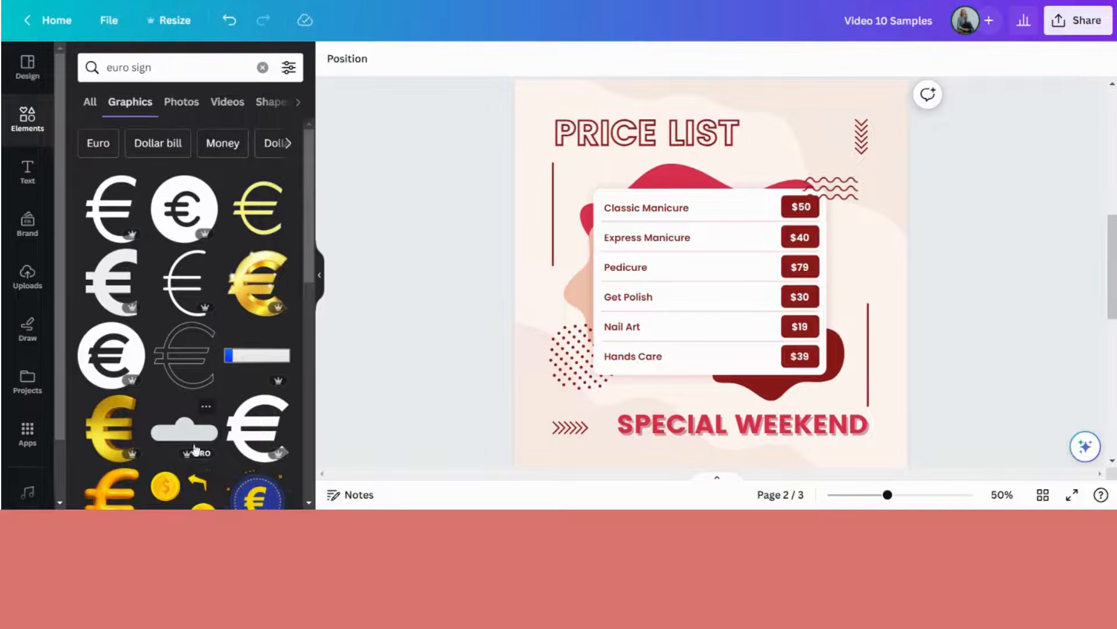
pyautogui.click(256, 209)
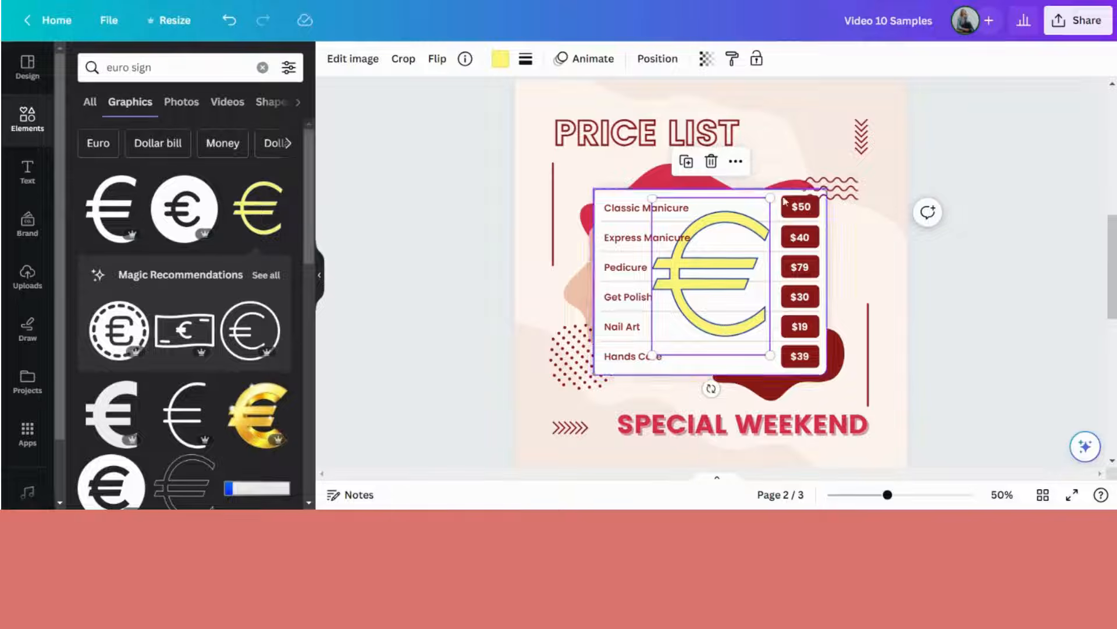
# - Delete the dollar sign from the Classic Manicure price, leaving only 50
pyautogui.scroll(3, 1050, 263)
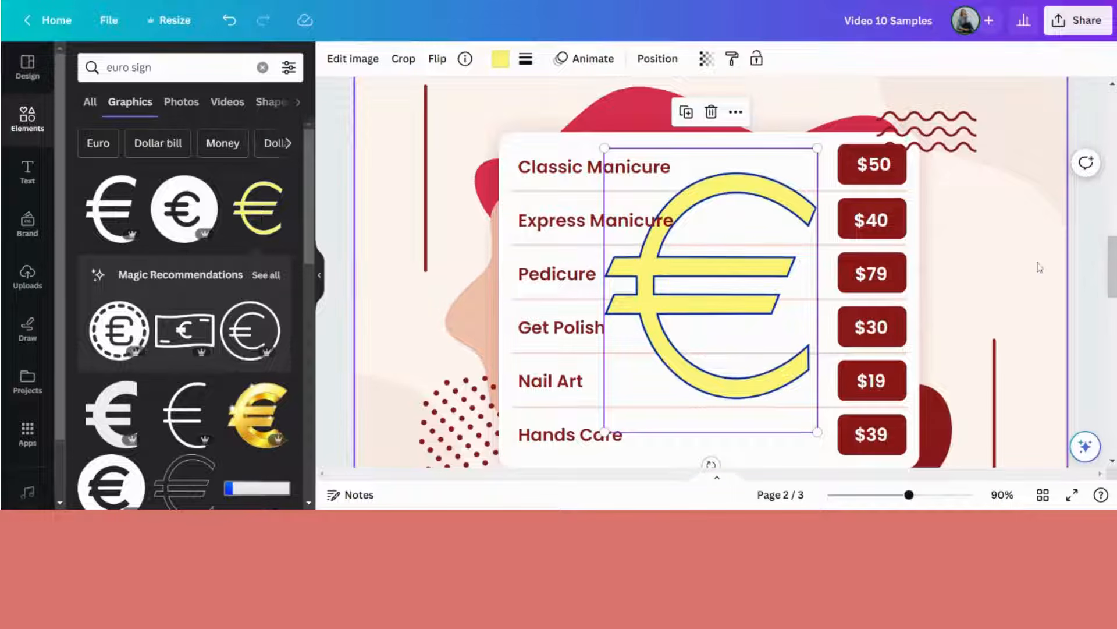
pyautogui.doubleClick(878, 169)
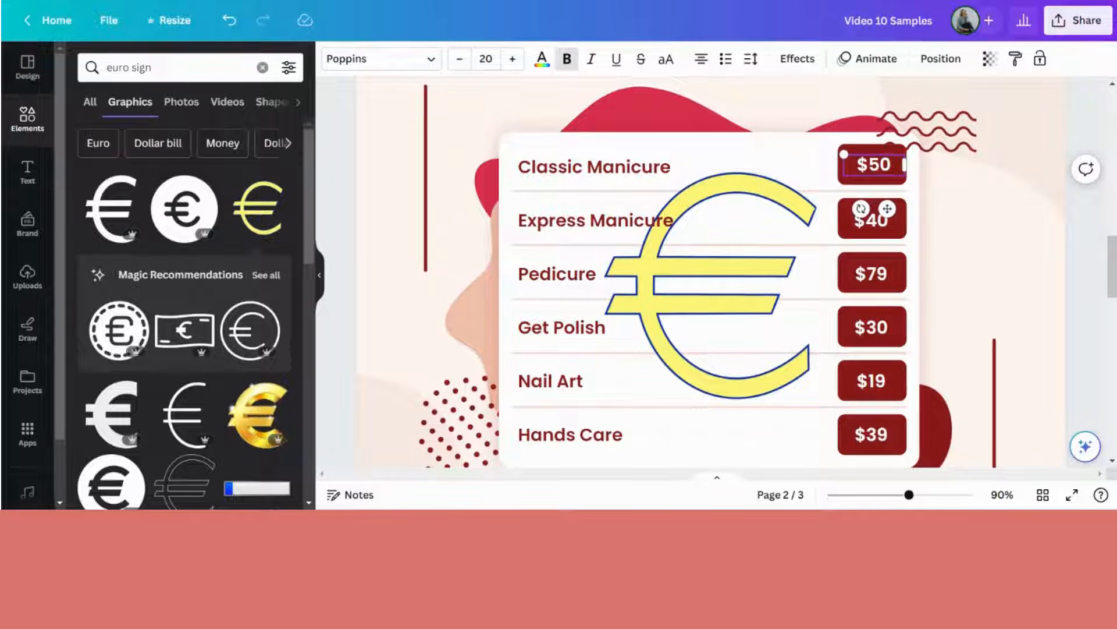
pyautogui.press('BackSpace')
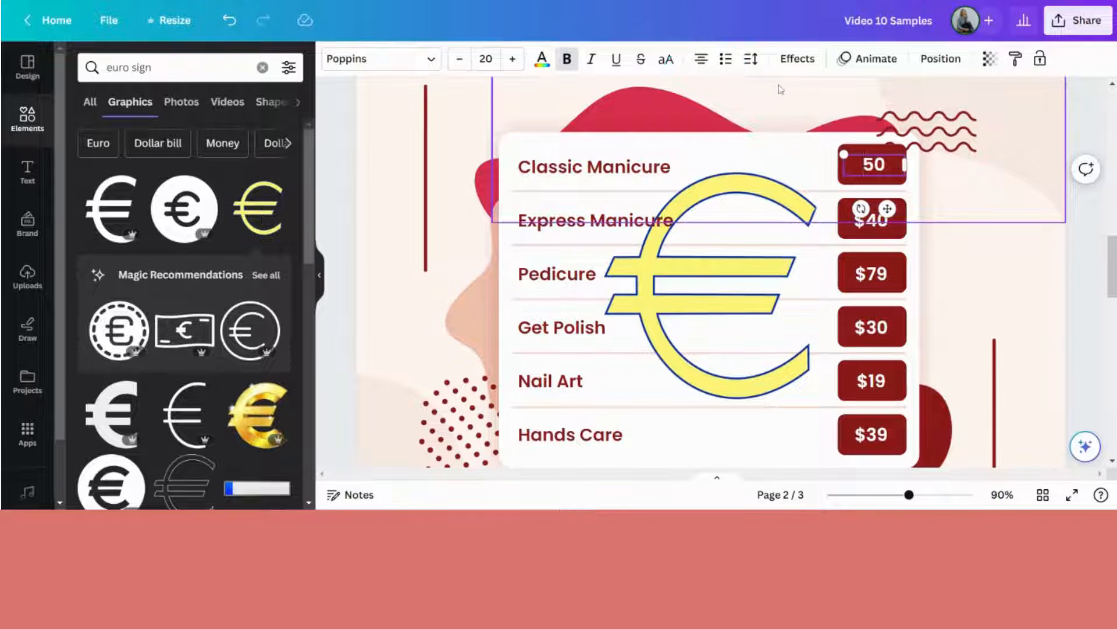
# - Right-align the Classic Manicure price text and shift it slightly left within its red box
pyautogui.click(701, 66)
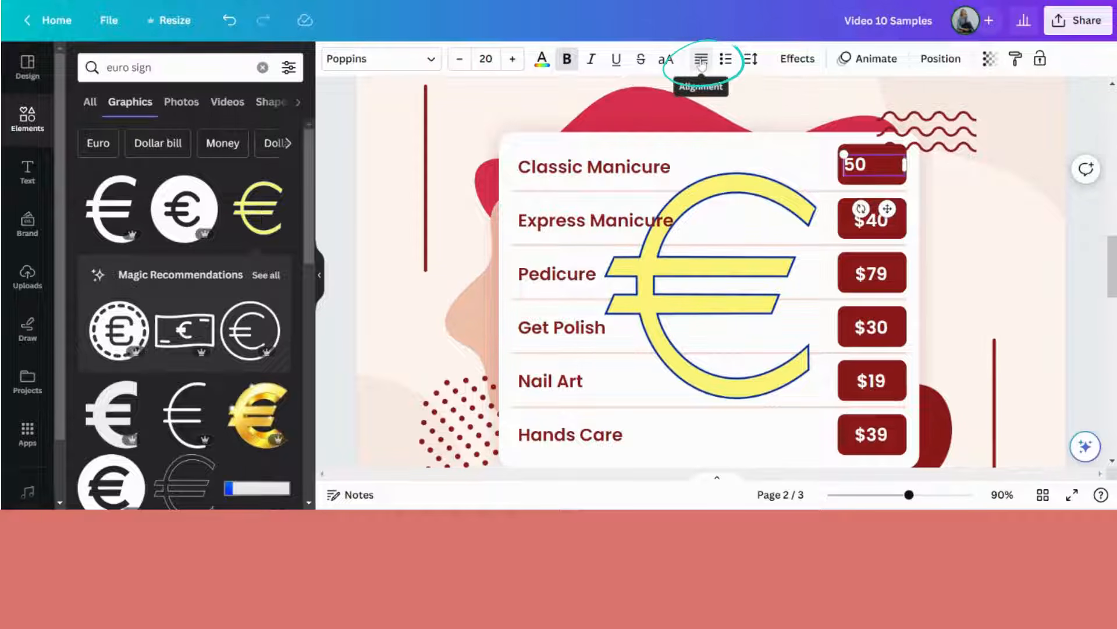
pyautogui.click(701, 65)
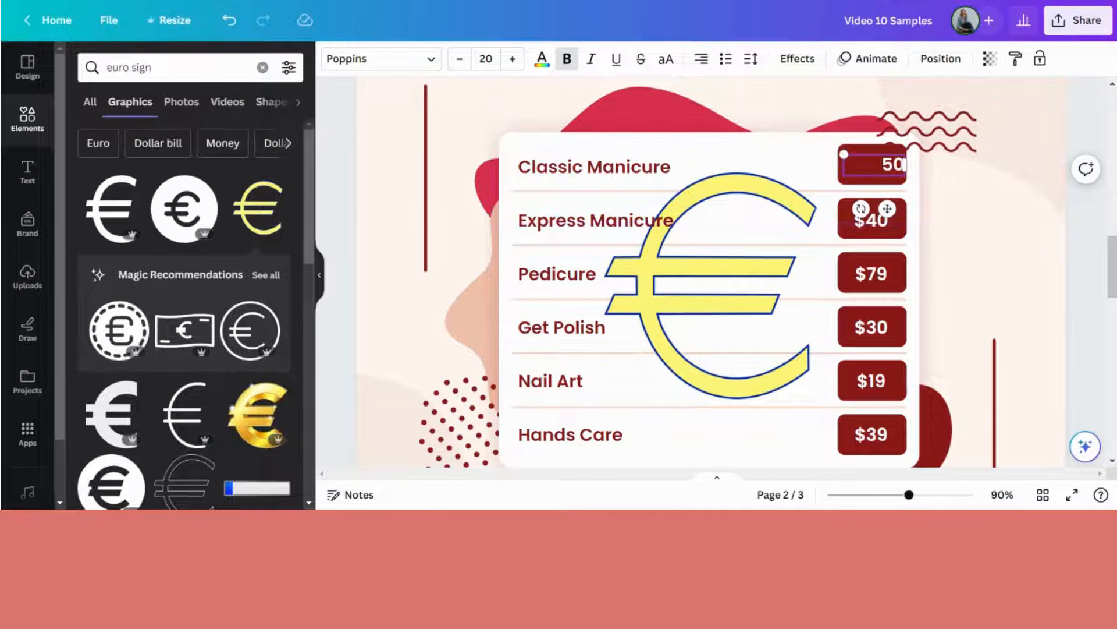
pyautogui.click(1053, 221)
pyautogui.moveTo(885, 165); pyautogui.dragTo(889, 165)
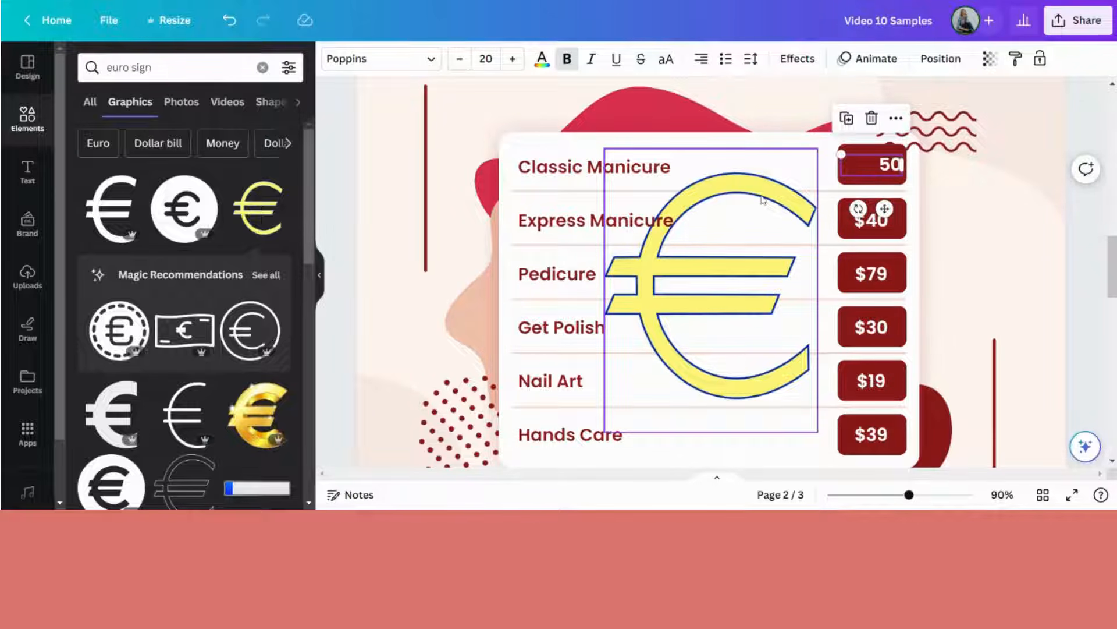
# - Recolour the yellow euro symbol graphic to white
pyautogui.click(762, 200)
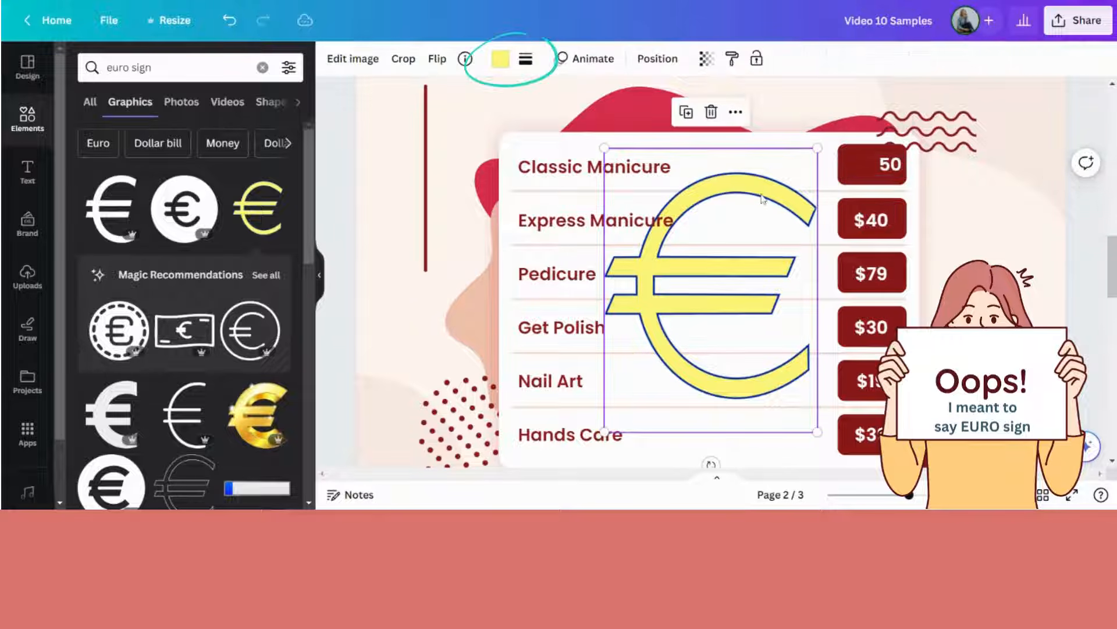
pyautogui.click(509, 66)
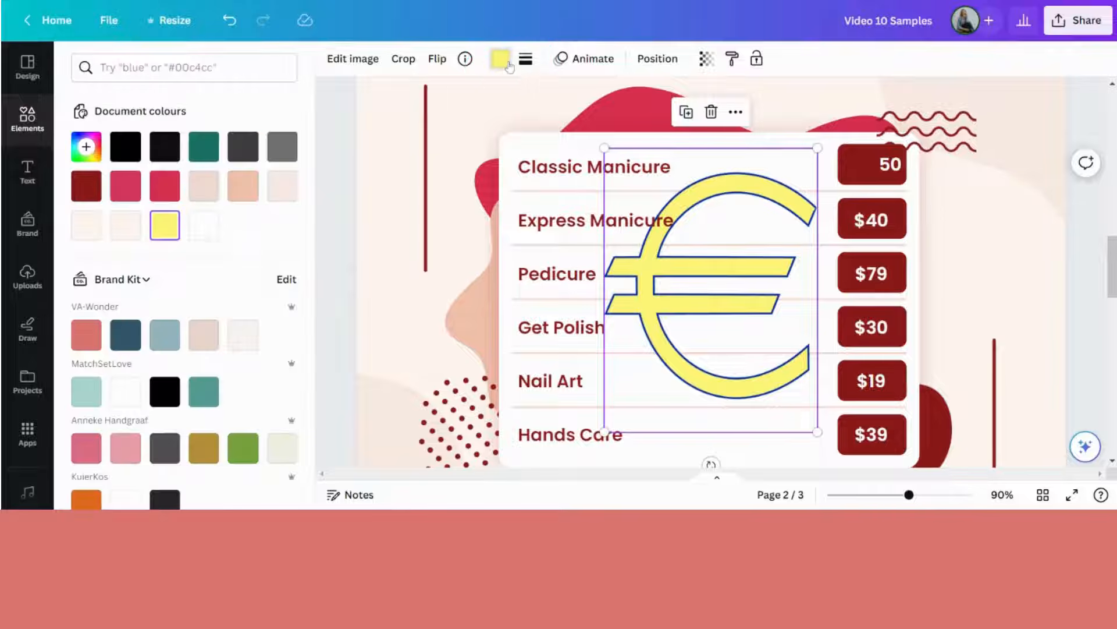
pyautogui.click(215, 236)
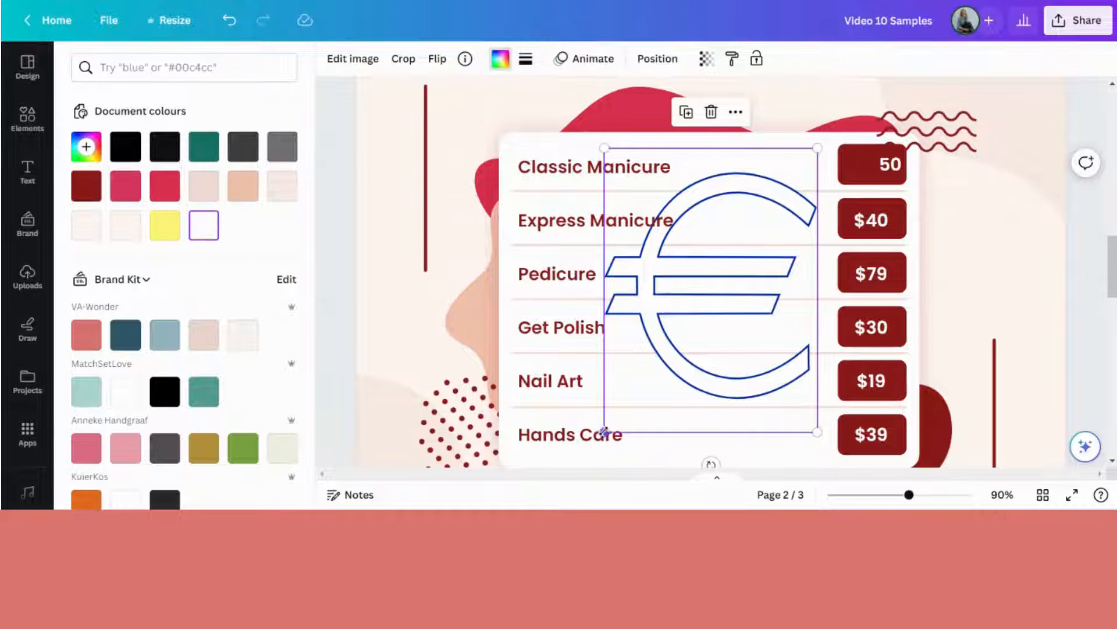
# - Shrink the euro graphic to fit before the 50 in the Classic Manicure price box and move the number closer to it
pyautogui.moveTo(604, 432); pyautogui.dragTo(854, 163)
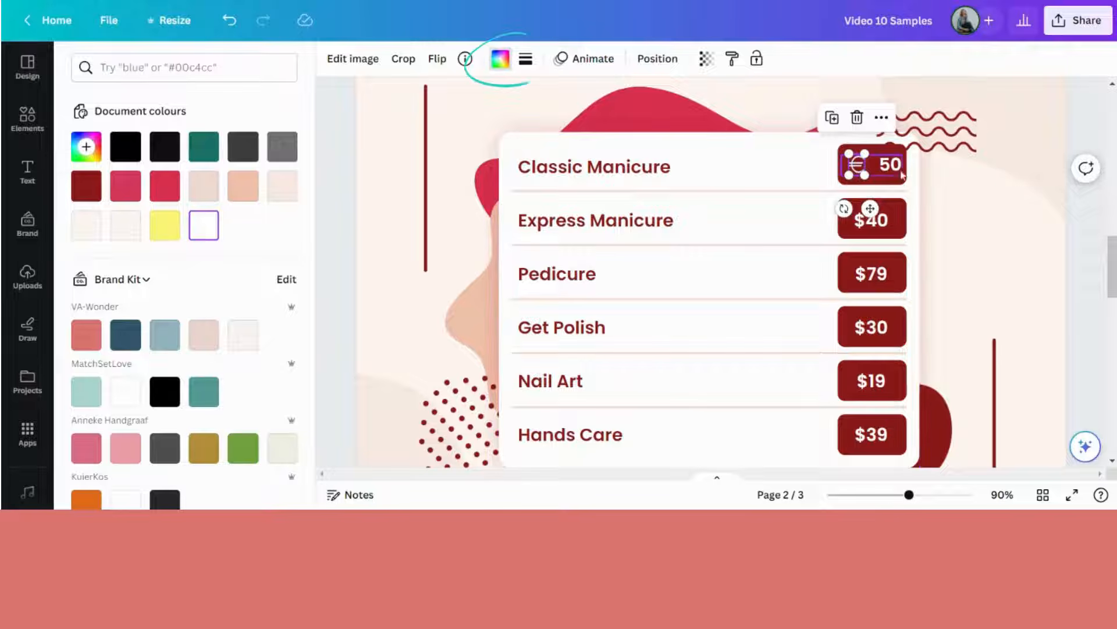
pyautogui.doubleClick(896, 167)
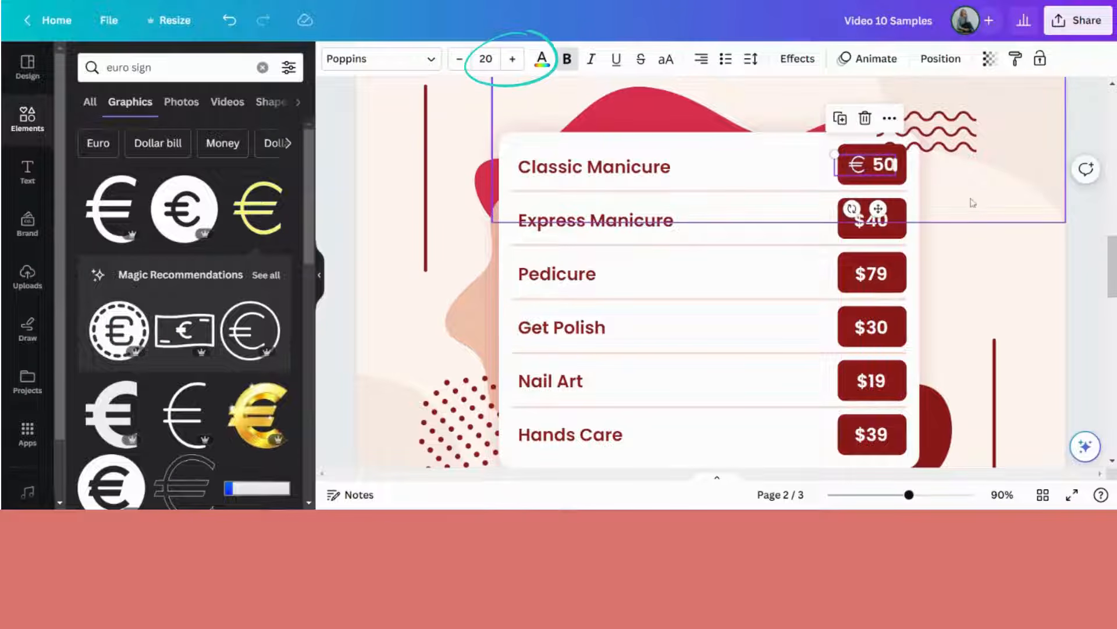
pyautogui.click(999, 276)
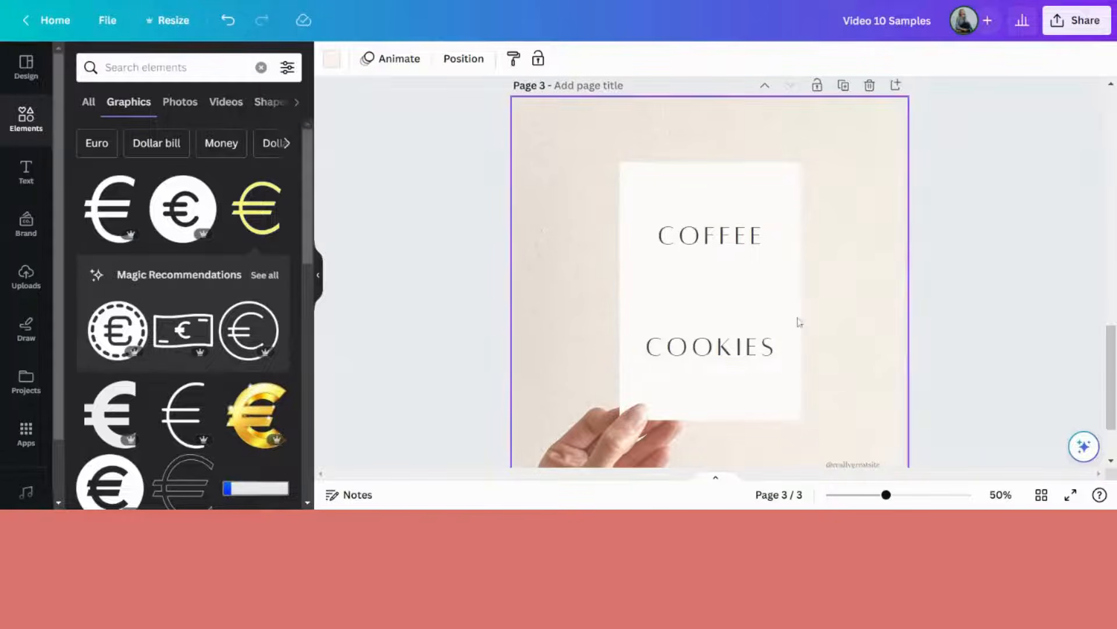
# - Search the elements library for "ampersand" graphics for the Coffee and Cookies page
pyautogui.click(146, 67)
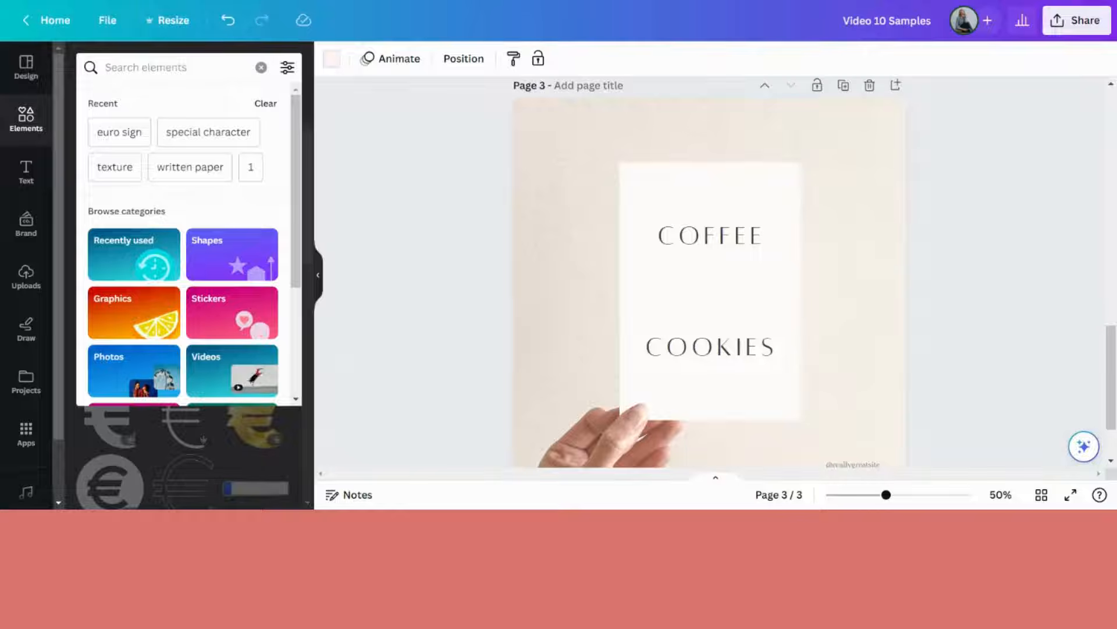
pyautogui.write('ampersand')
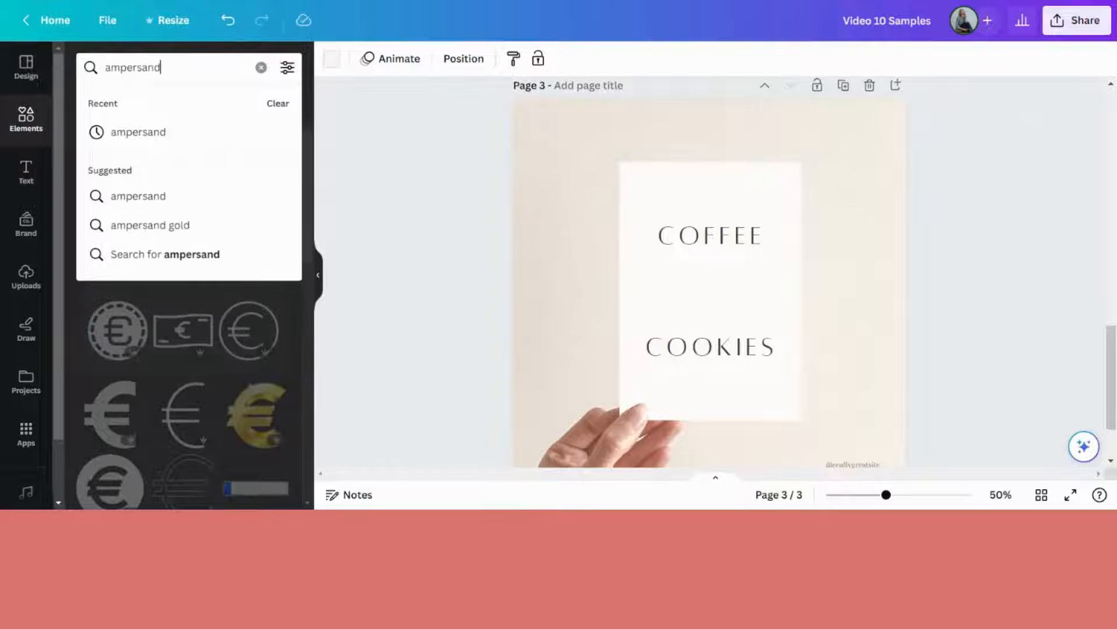
pyautogui.press('Return')
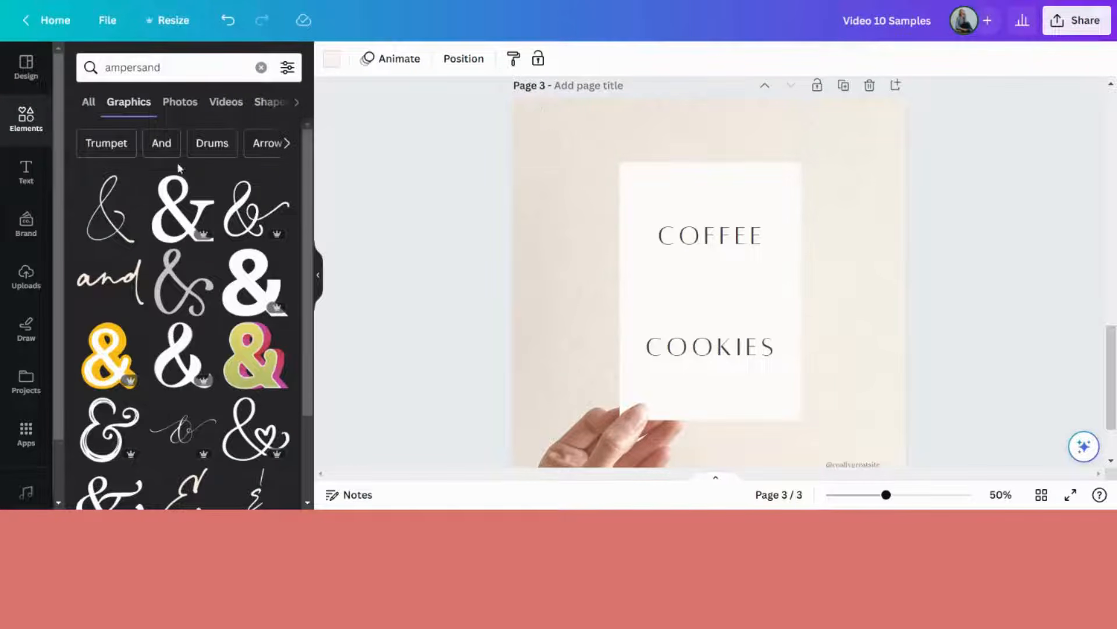
# - Browse the ampersand graphics and add the thin handwritten ampersand to the Coffee and Cookies page
pyautogui.scroll(-2, 186, 189)
pyautogui.scroll(2, 187, 189)
pyautogui.scroll(-9, 187, 190)
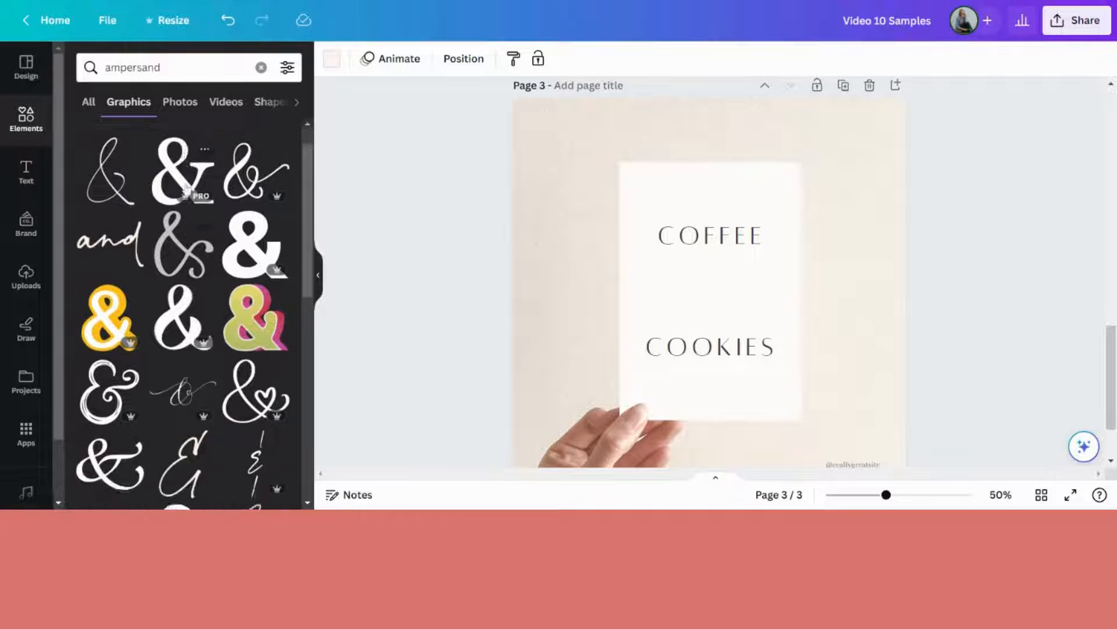
pyautogui.scroll(-7, 187, 188)
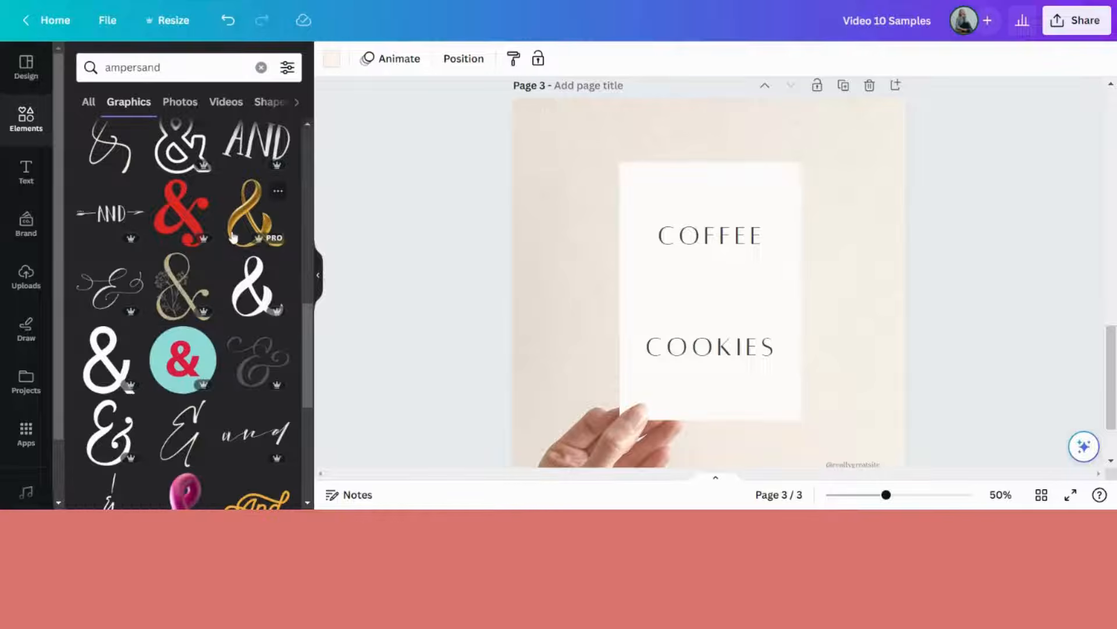
pyautogui.scroll(15, 231, 236)
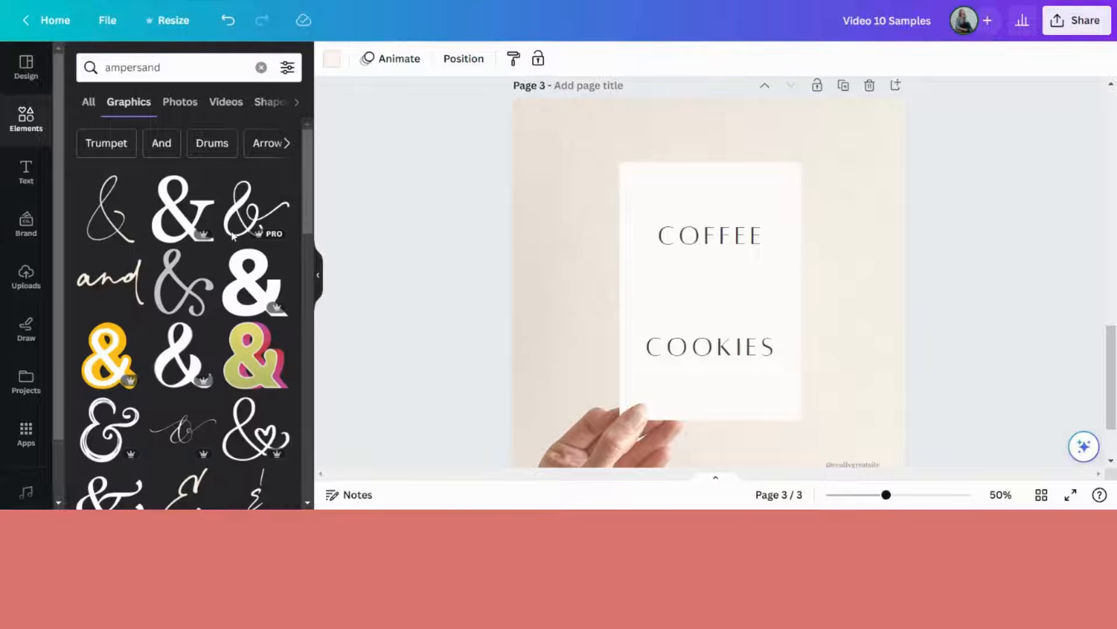
pyautogui.click(113, 230)
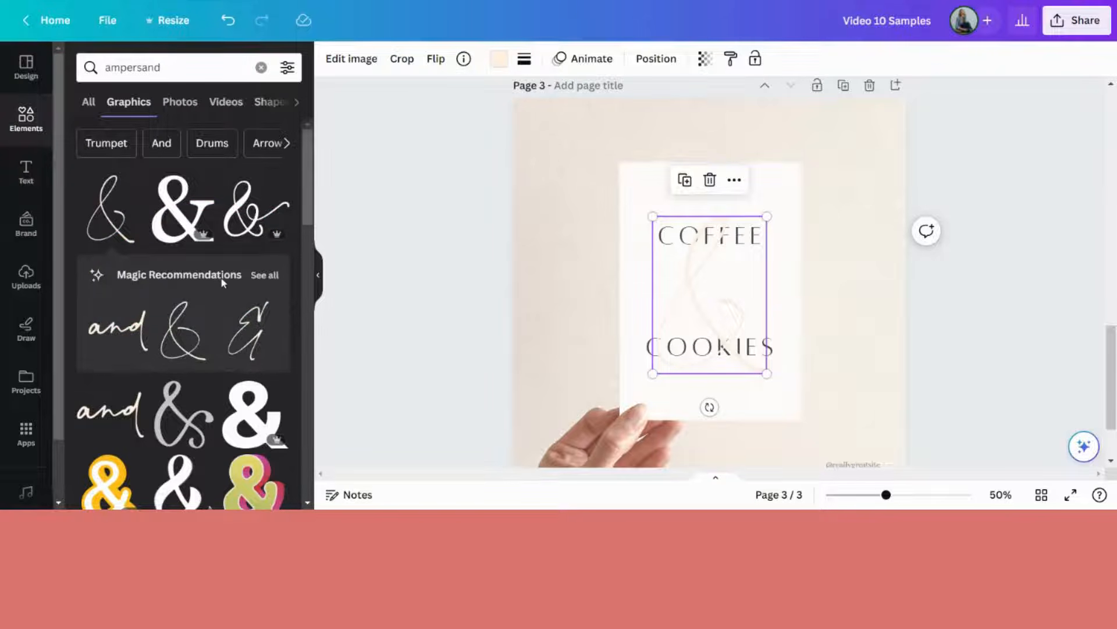
# - Examine the full set of magic recommendations for graphics similar to the handwritten ampersand
pyautogui.click(271, 280)
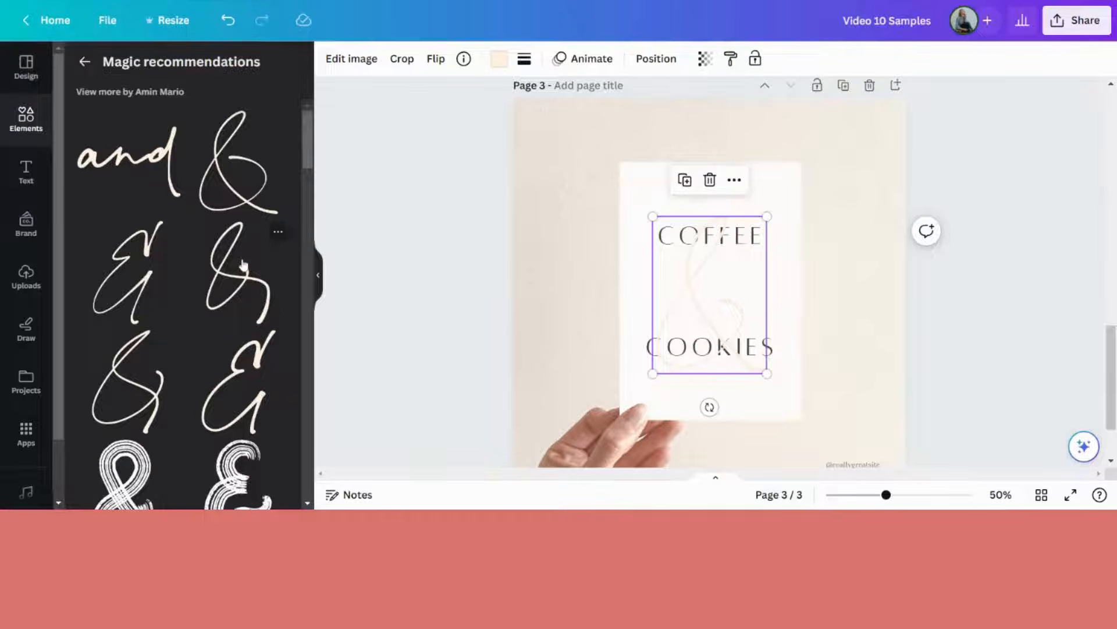
pyautogui.scroll(-2, 243, 265)
pyautogui.scroll(2, 243, 265)
pyautogui.scroll(-5, 241, 288)
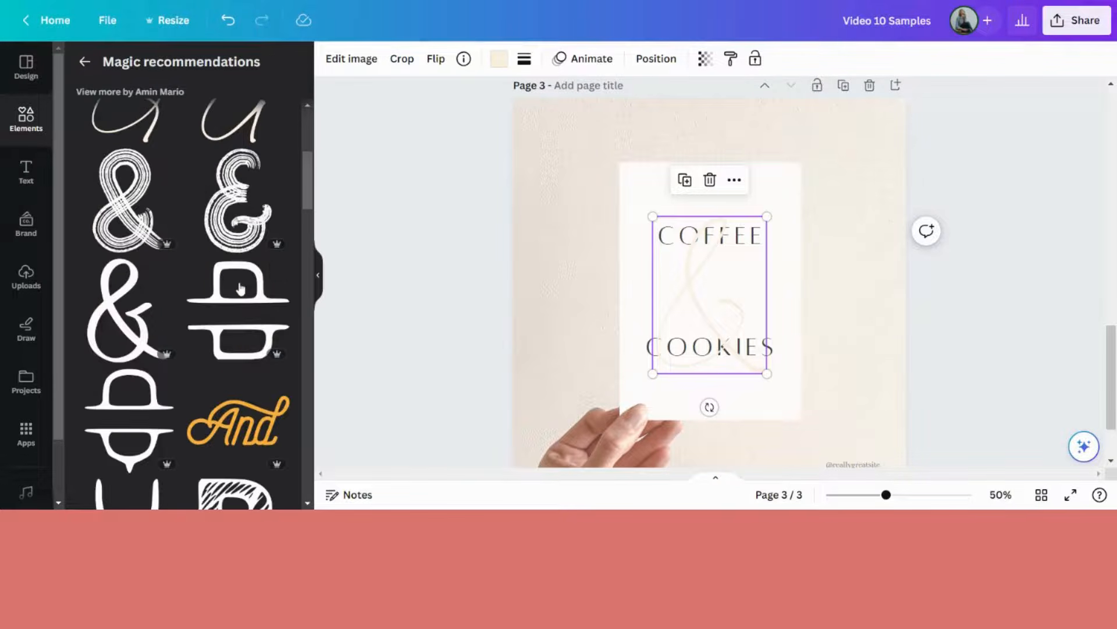
pyautogui.scroll(-4, 241, 288)
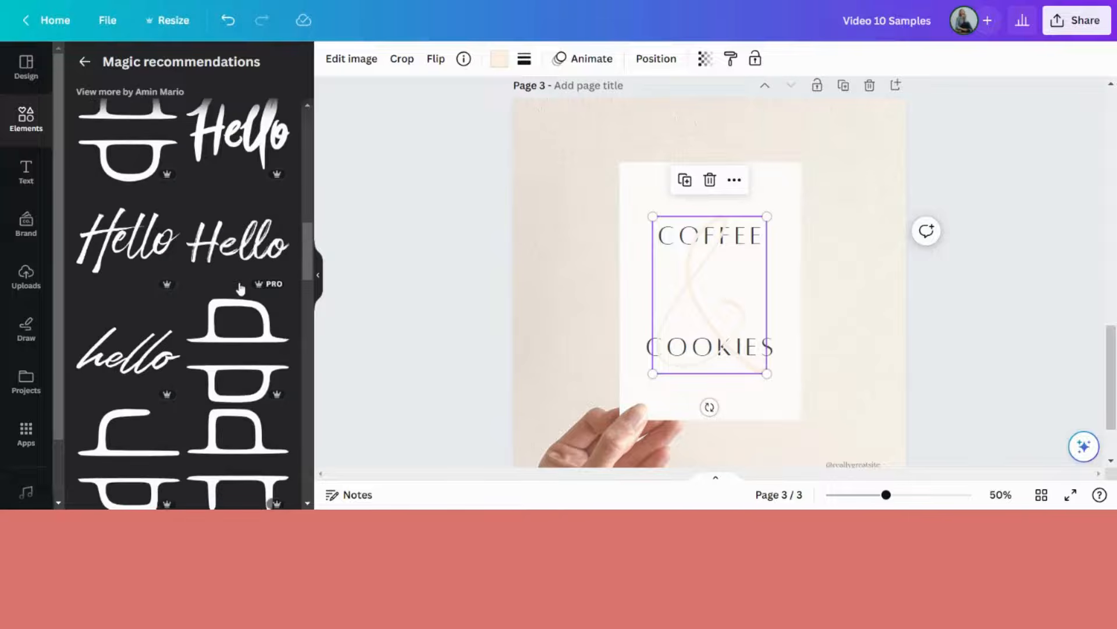
pyautogui.scroll(2, 240, 288)
pyautogui.scroll(-2, 240, 288)
pyautogui.scroll(6, 241, 288)
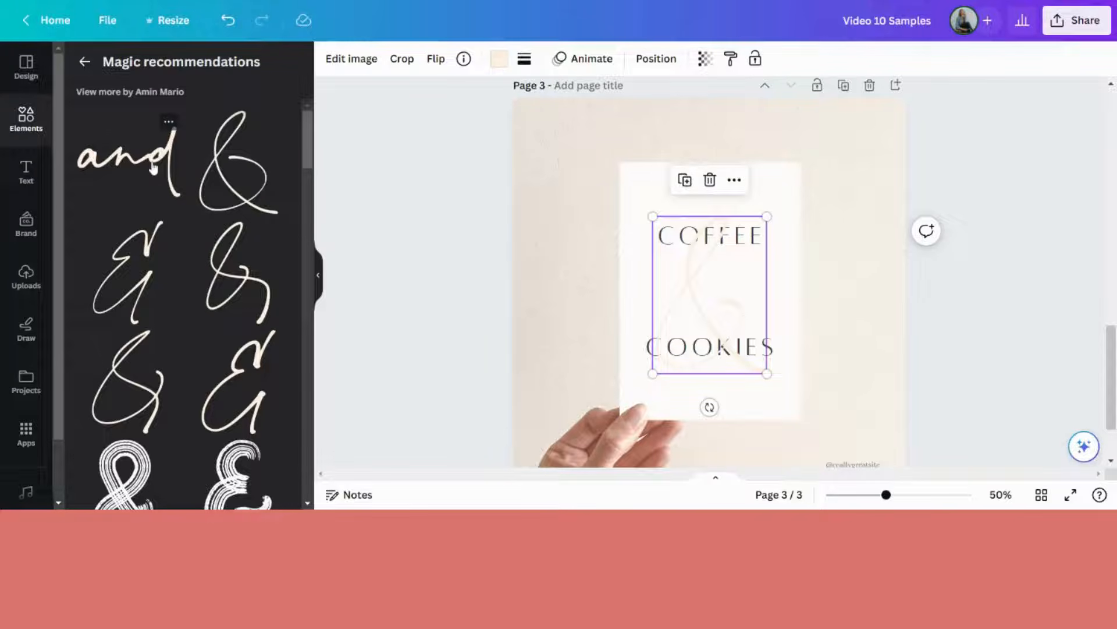
# - Add the handwritten "and" graphic from the magic recommendations to the Coffee and Cookies page
pyautogui.moveTo(152, 167); pyautogui.dragTo(678, 159)
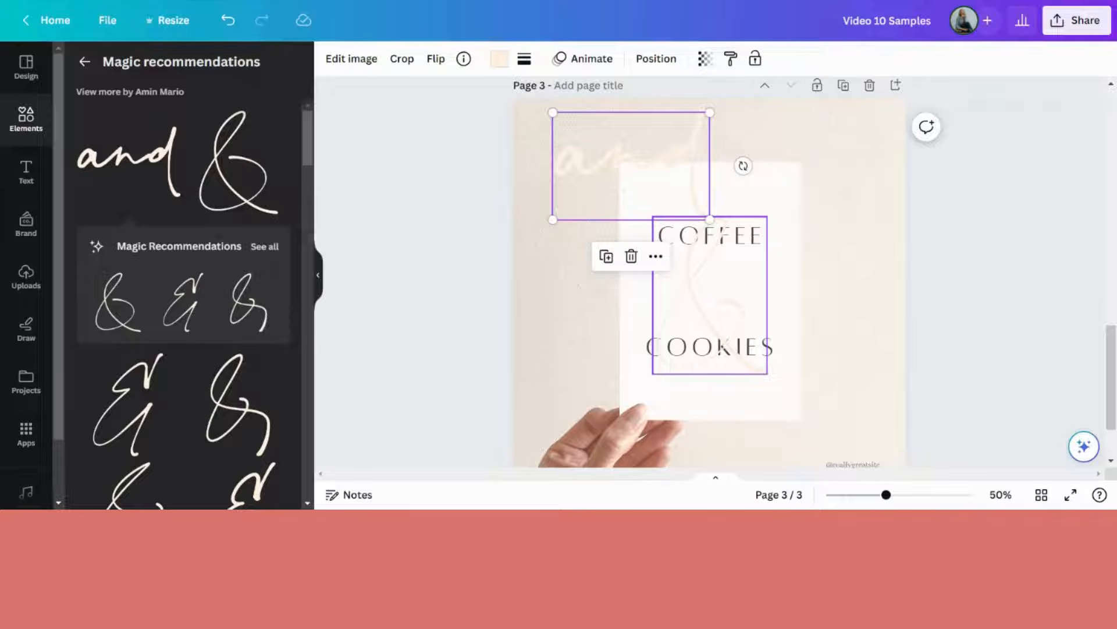
# - Recolour the handwritten ampersand dark red and shrink it to fit between COFFEE and COOKIES
pyautogui.click(709, 324)
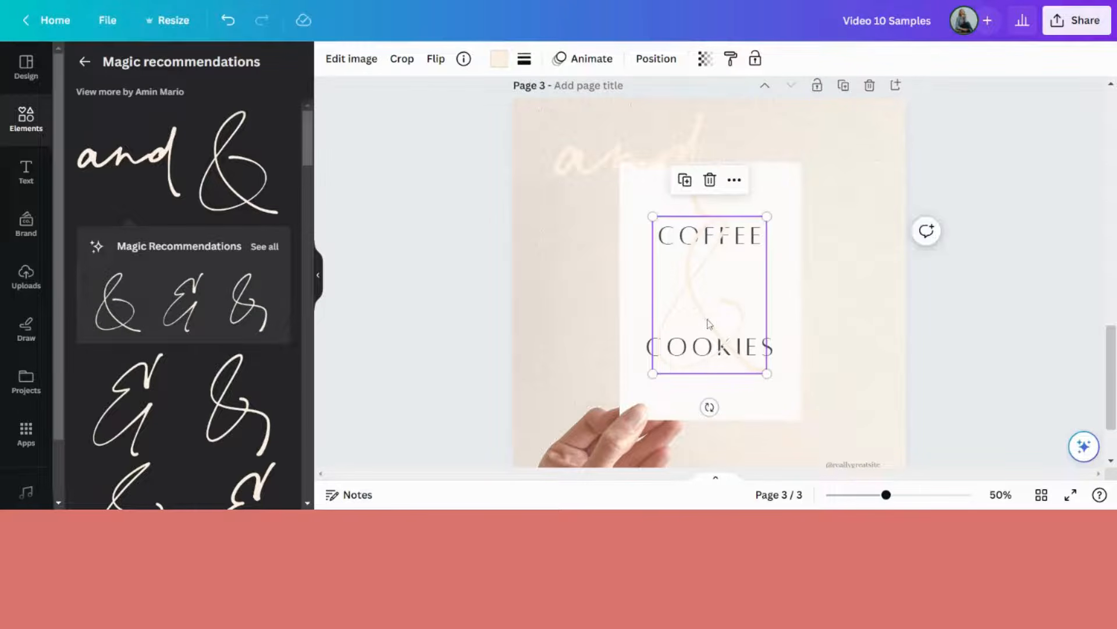
pyautogui.click(499, 58)
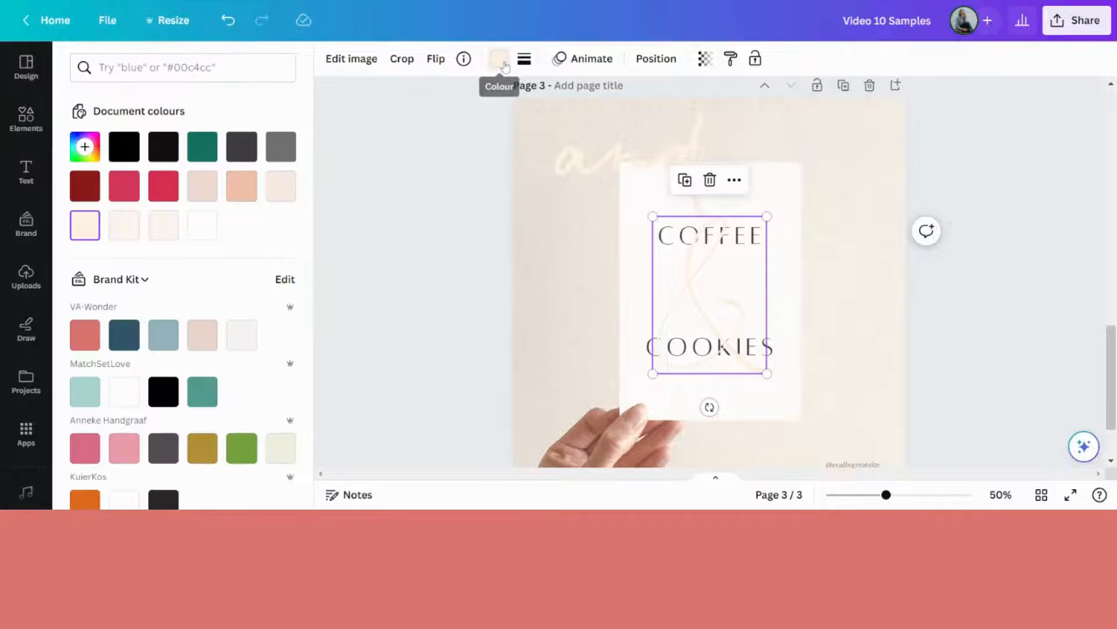
pyautogui.click(176, 198)
pyautogui.click(85, 196)
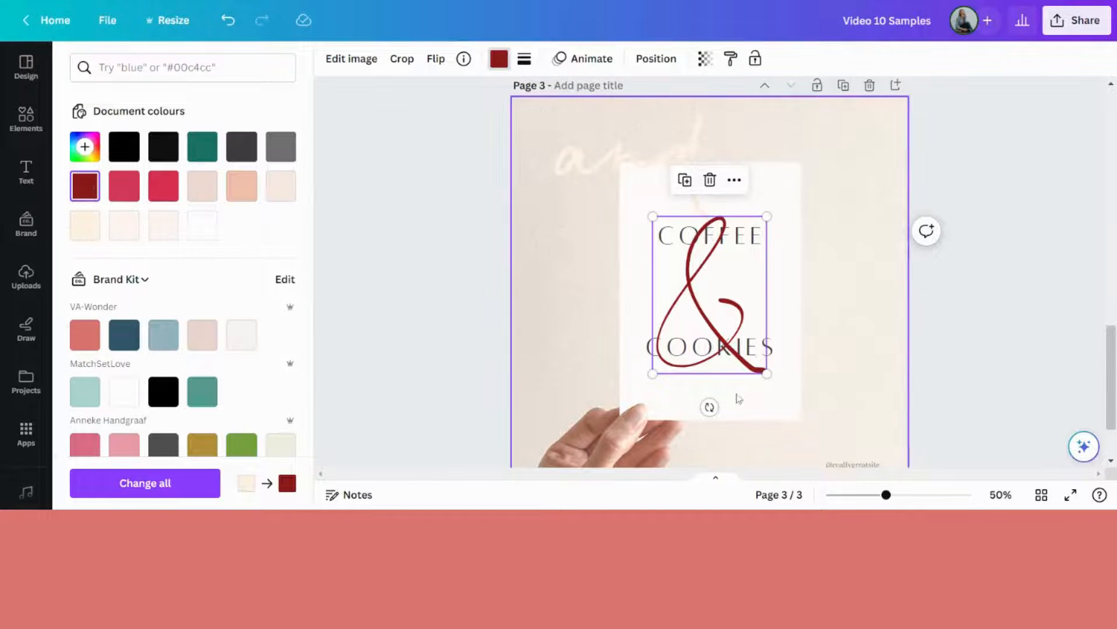
pyautogui.moveTo(653, 373); pyautogui.dragTo(710, 310)
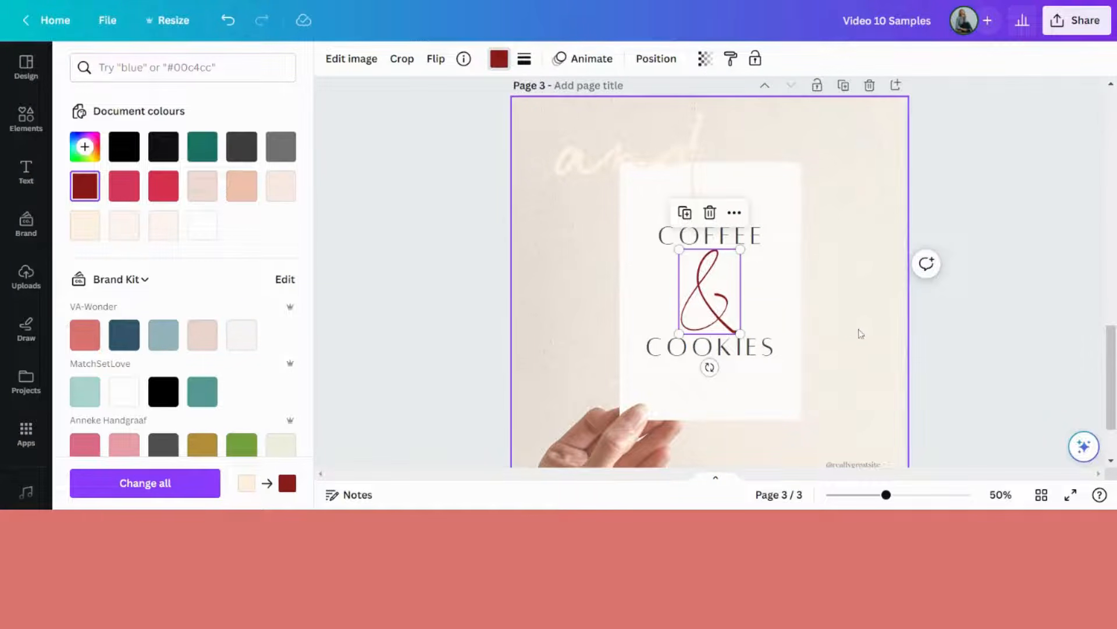
pyautogui.click(849, 332)
# - Move the ampersand beside the card's upper right corner and fit the handwritten "and" graphic between COFFEE and COOKIES
pyautogui.click(710, 291)
pyautogui.moveTo(710, 291); pyautogui.dragTo(857, 180)
pyautogui.moveTo(692, 188); pyautogui.dragTo(759, 295)
pyautogui.moveTo(631, 349); pyautogui.dragTo(678, 317)
pyautogui.moveTo(719, 281); pyautogui.dragTo(706, 293)
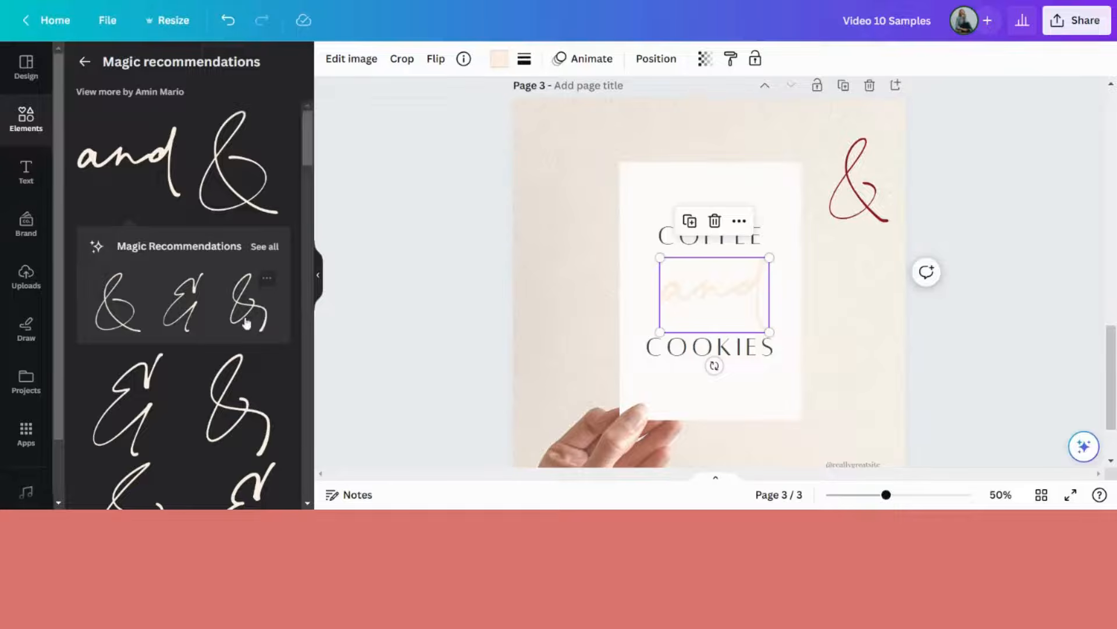
# - Recolour the handwritten "and" graphic with the dark brown from the photo colours
pyautogui.click(499, 59)
pyautogui.scroll(-5, 118, 289)
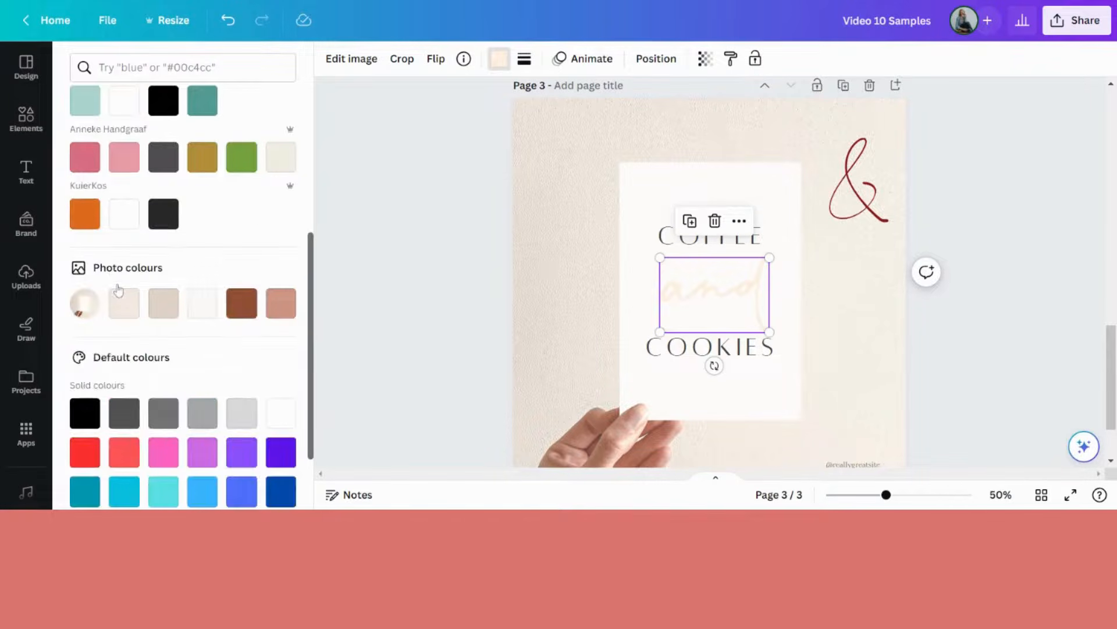
pyautogui.click(245, 312)
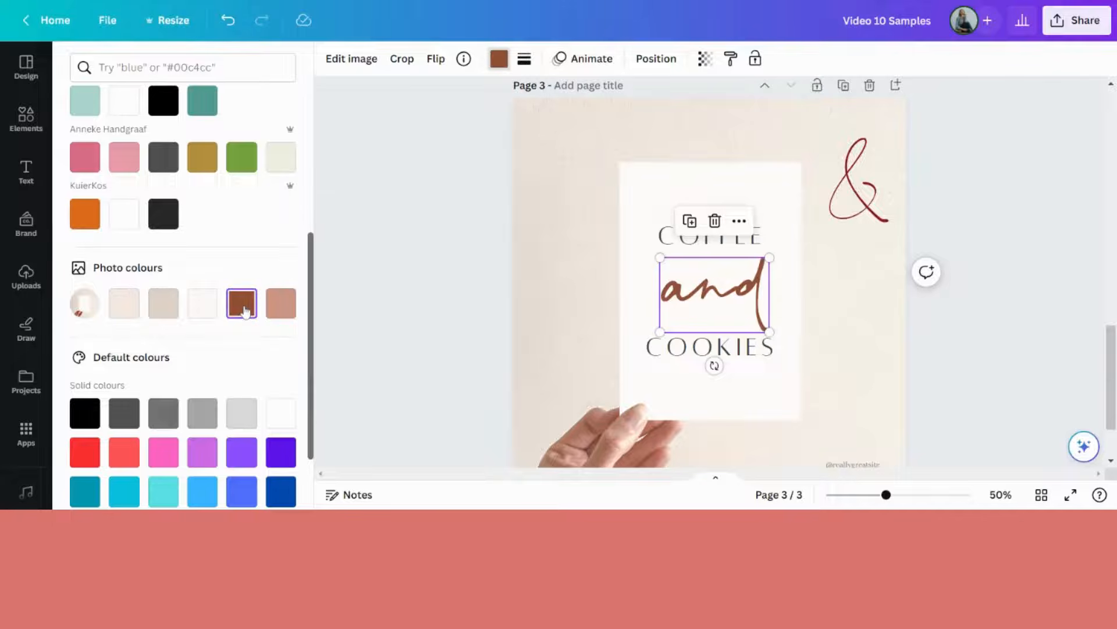
pyautogui.click(837, 380)
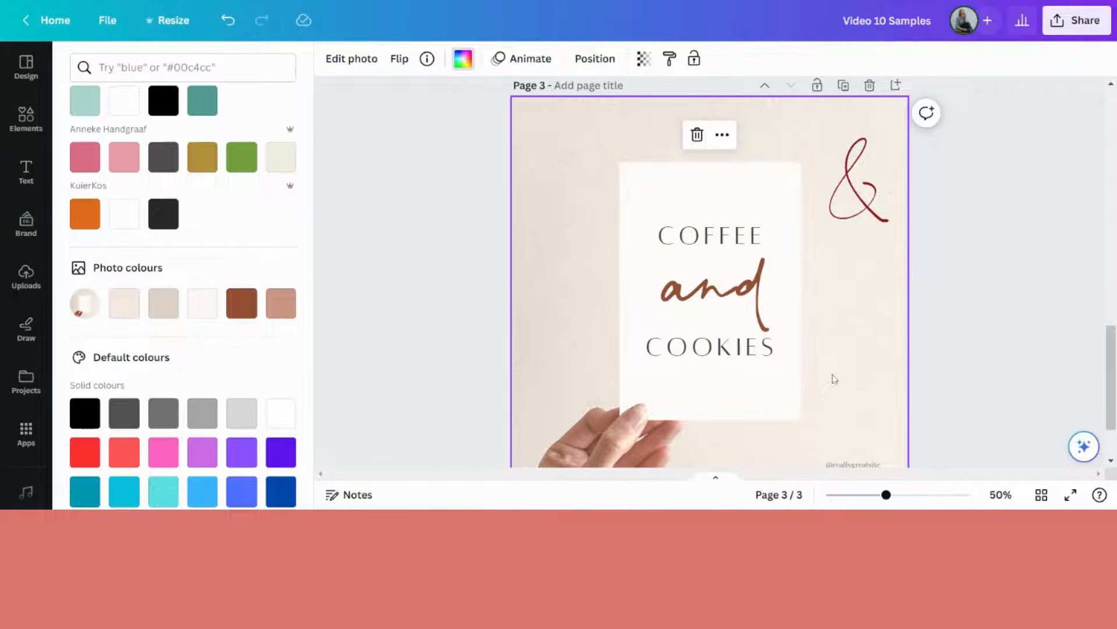
# - Move the "and" graphic to the page's upper left corner and place the red ampersand back between COFFEE and COOKIES
pyautogui.moveTo(714, 291); pyautogui.dragTo(568, 164)
pyautogui.click(868, 206)
pyautogui.moveTo(867, 207); pyautogui.dragTo(719, 314)
pyautogui.click(889, 326)
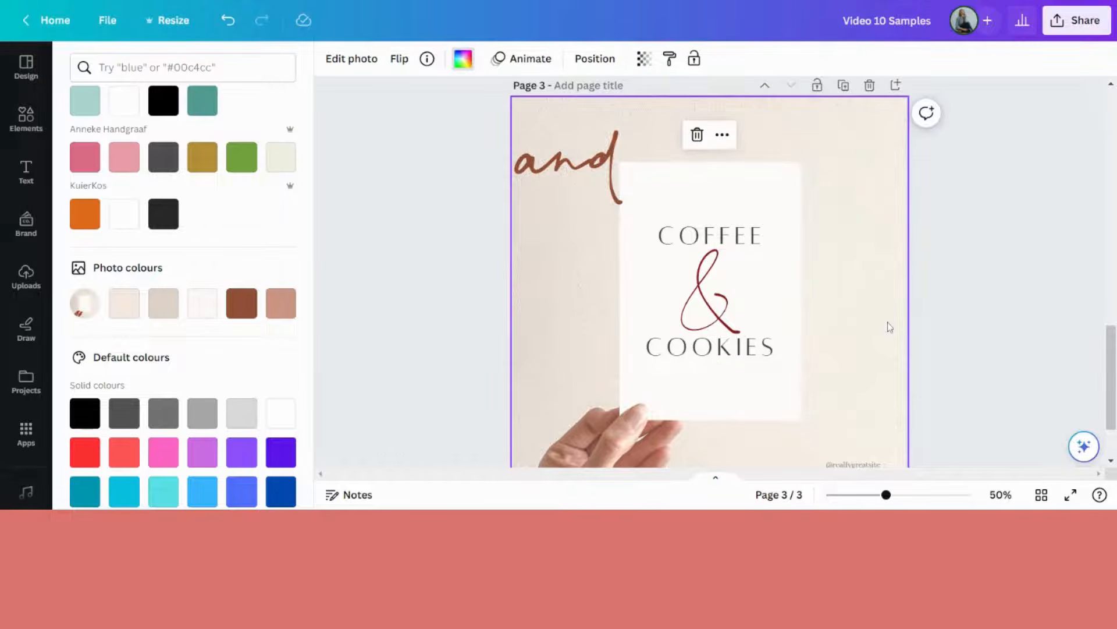
# - Start a fresh search of the elements library for "ampersand"
pyautogui.click(15, 119)
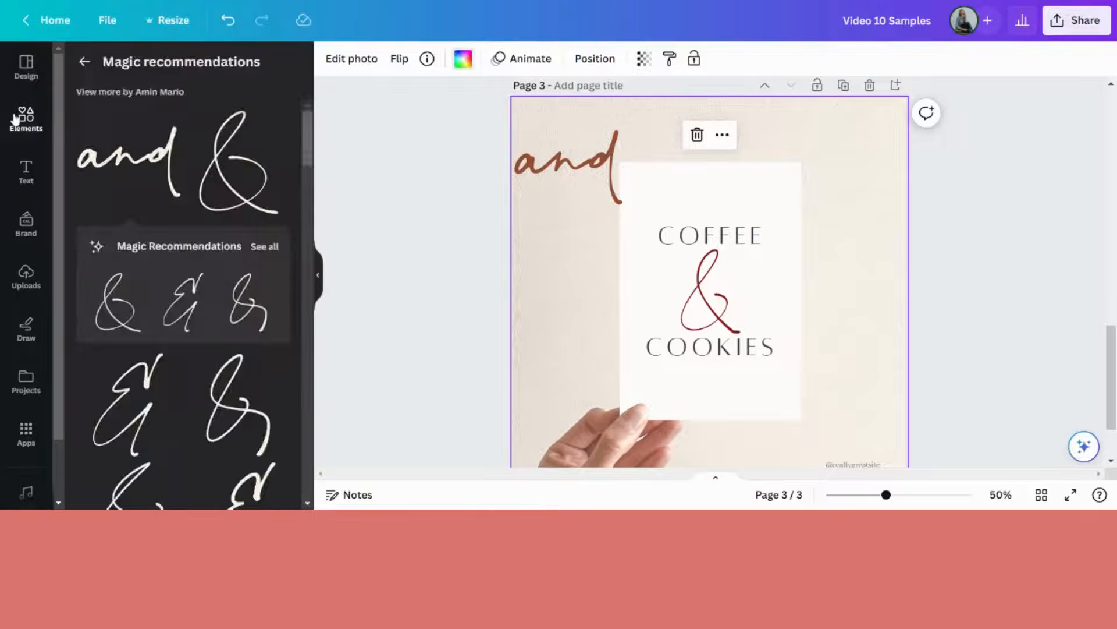
pyautogui.click(15, 119)
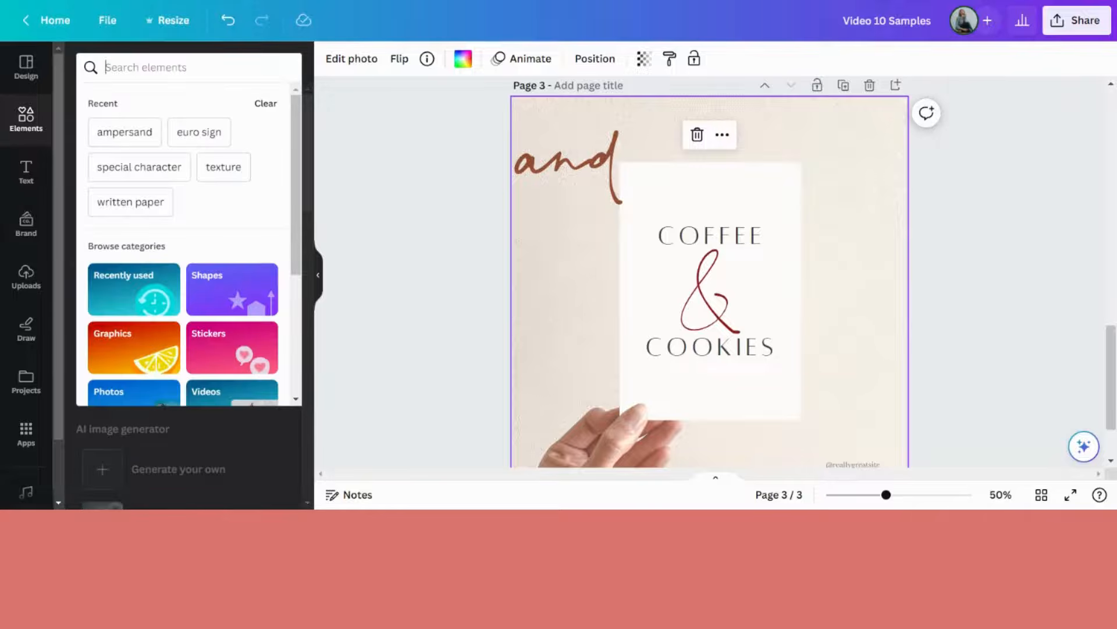
pyautogui.write('ampersand')
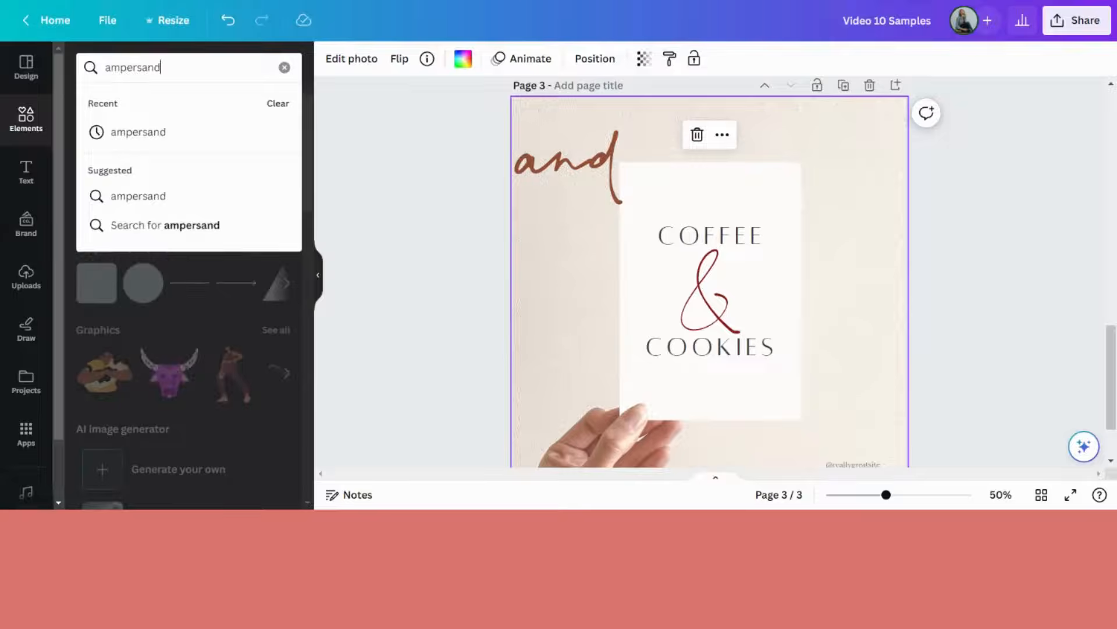
pyautogui.press('Return')
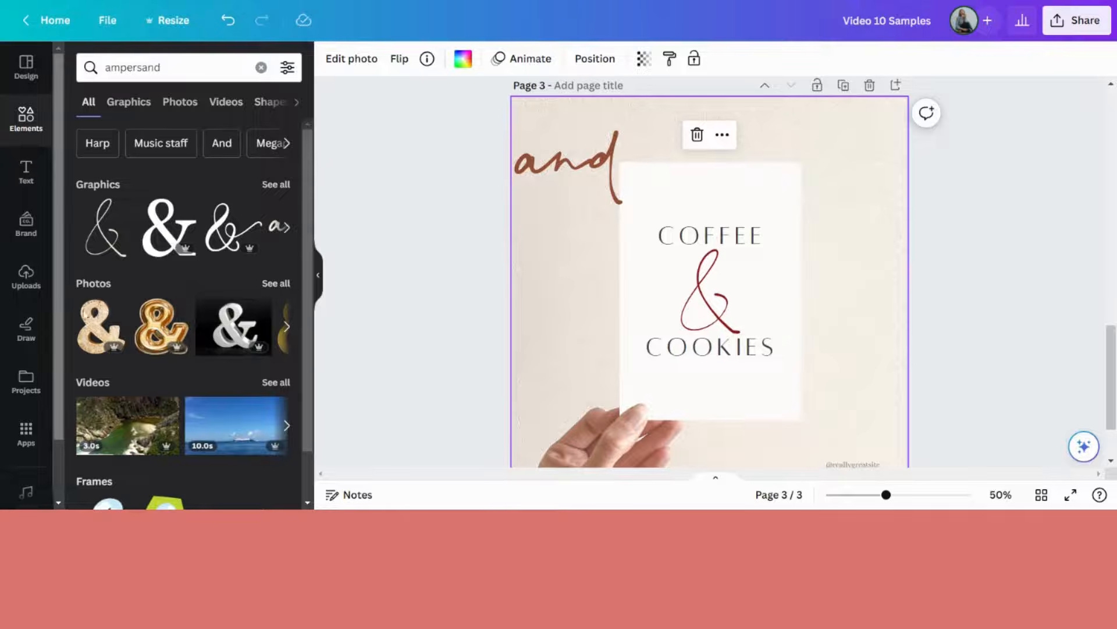
# - Add the gold patterned ampersand photo to the page at a reduced size and delete the red handwritten ampersand
pyautogui.click(277, 285)
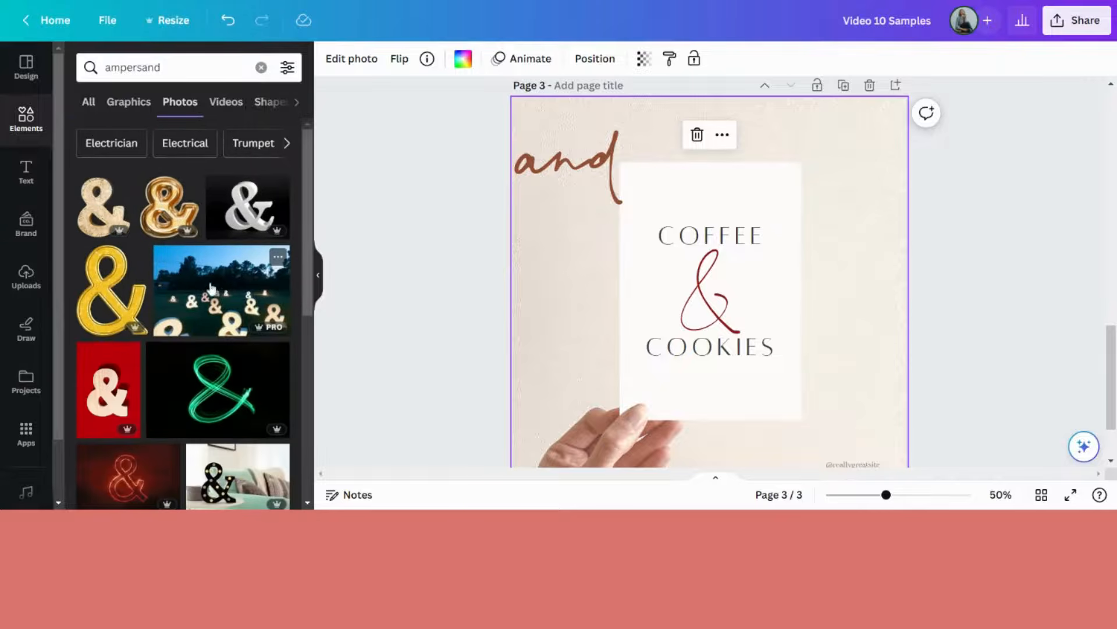
pyautogui.click(99, 214)
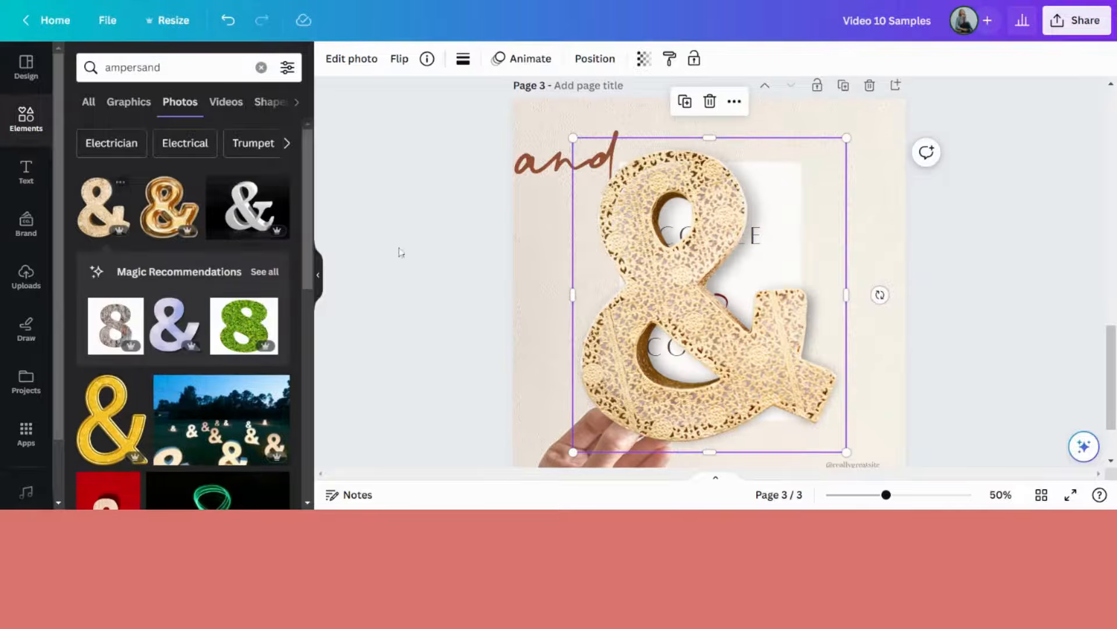
pyautogui.moveTo(843, 145); pyautogui.dragTo(688, 320)
pyautogui.click(720, 299)
pyautogui.press('Delete')
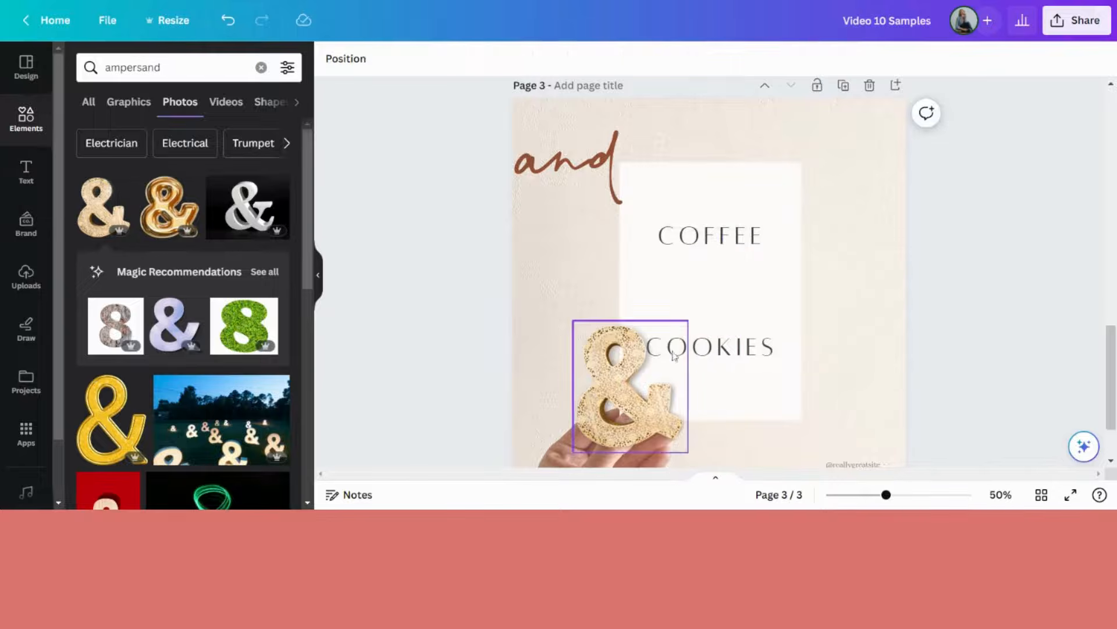
# - Move the gold ampersand onto the card and shrink it to fit between COFFEE and COOKIES
pyautogui.moveTo(639, 412); pyautogui.dragTo(719, 331)
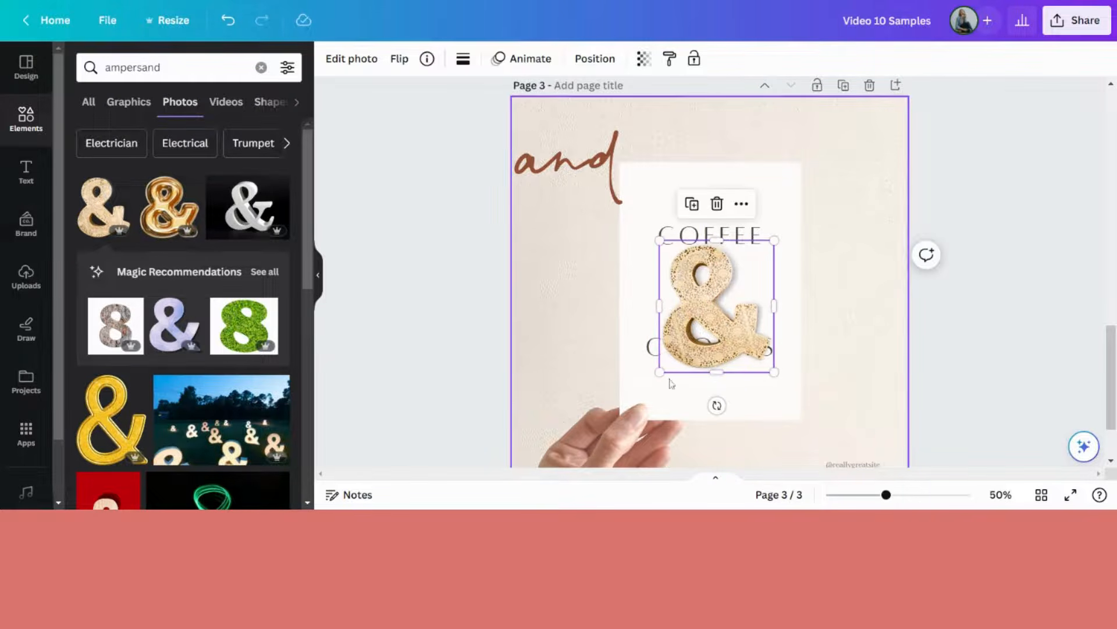
pyautogui.moveTo(658, 373); pyautogui.dragTo(709, 303)
pyautogui.click(853, 311)
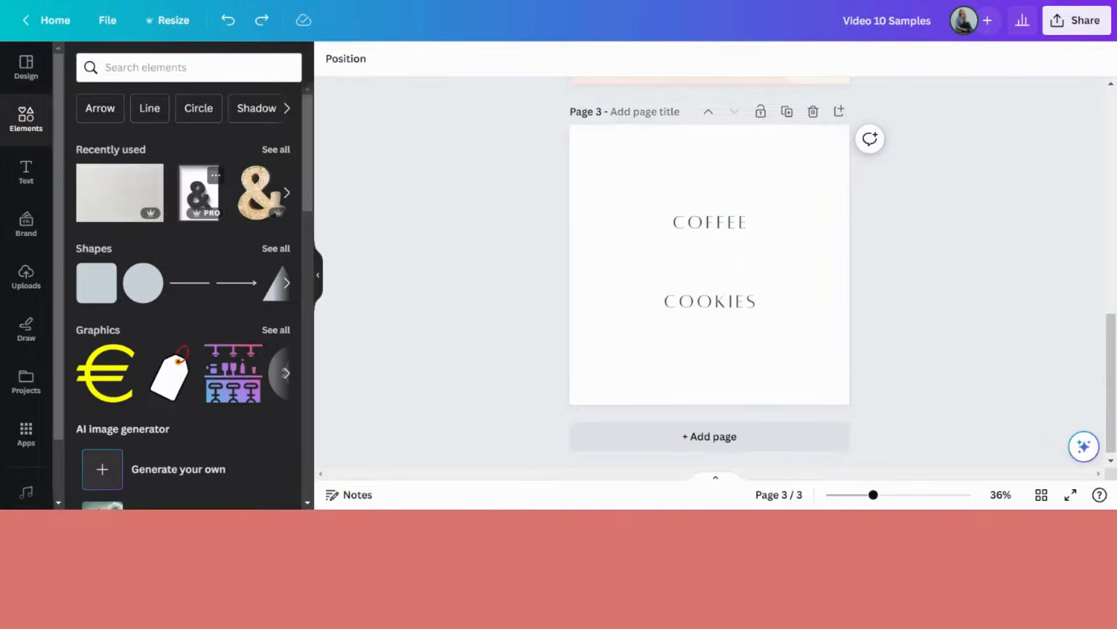
# - Add the framed black ampersand photo to page 3 and set the grey linen texture image as the page background
pyautogui.click(191, 198)
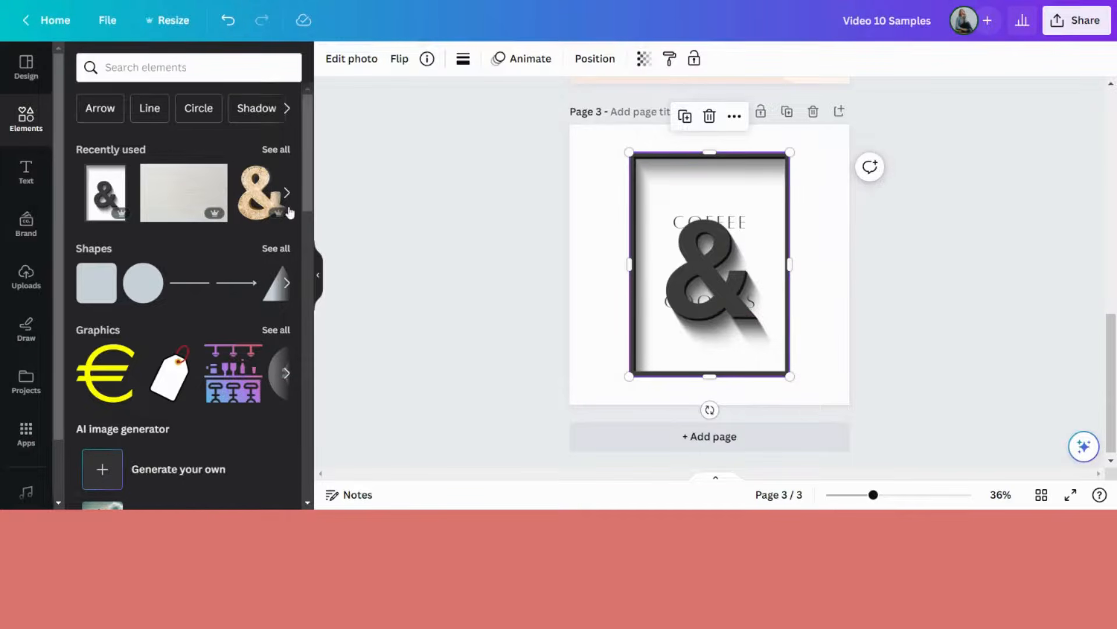
pyautogui.click(174, 195)
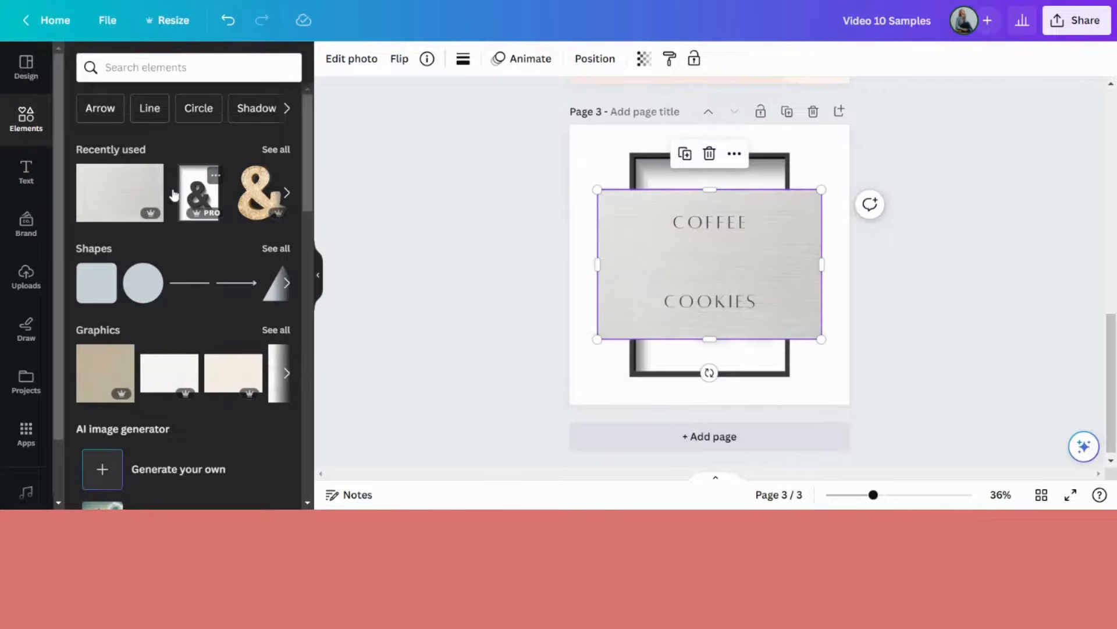
pyautogui.rightClick(634, 250)
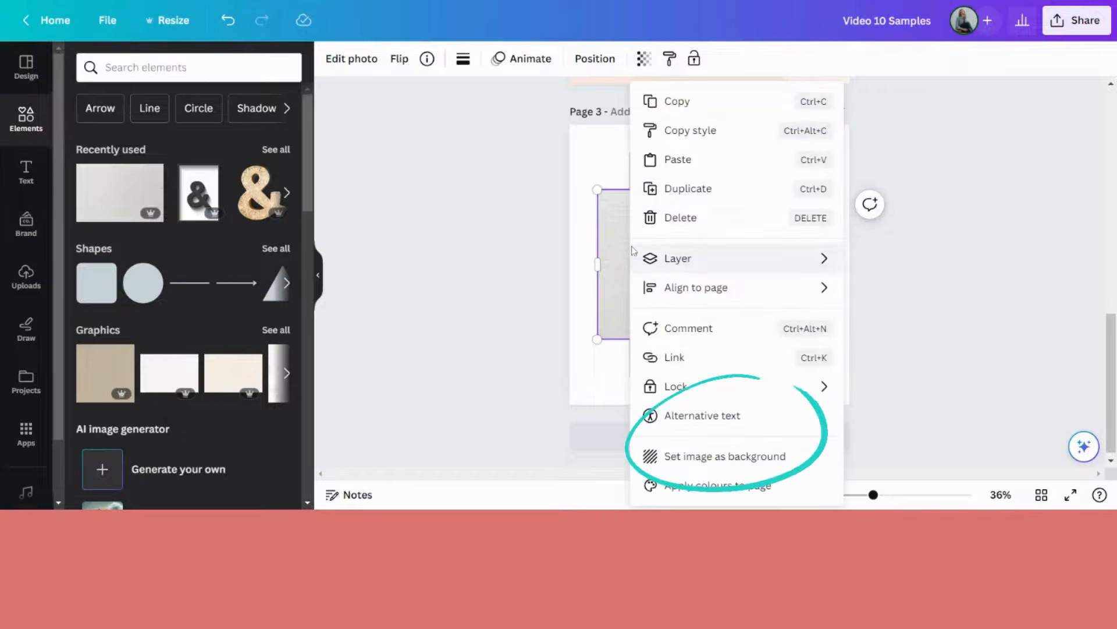
pyautogui.click(724, 457)
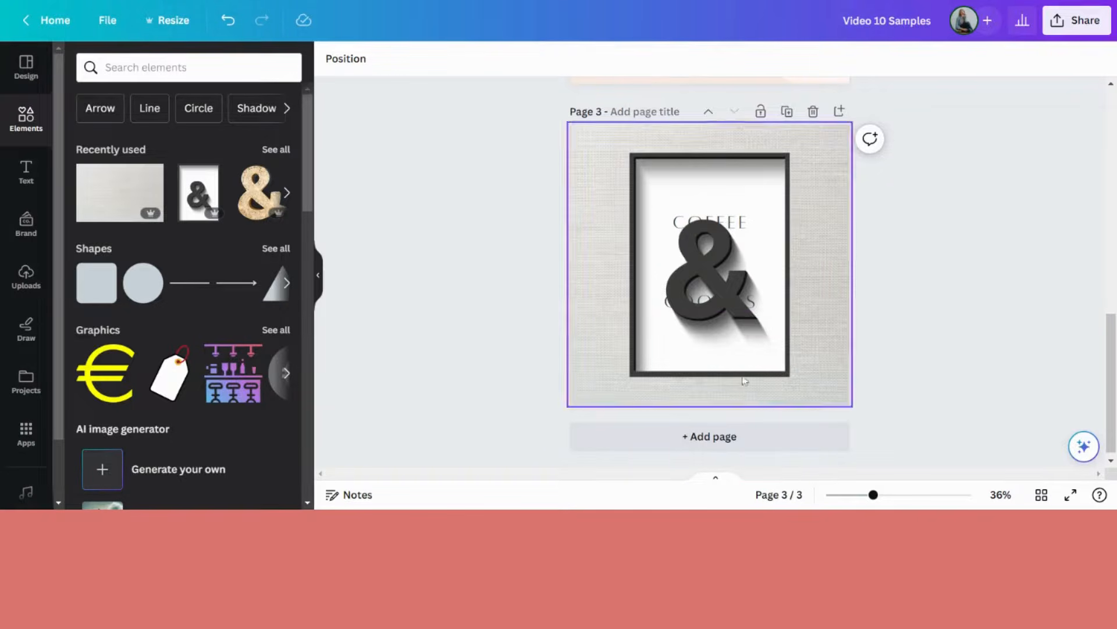
# - Insert three more blank lines between COFFEE and COOKIES in the text box
pyautogui.click(738, 227)
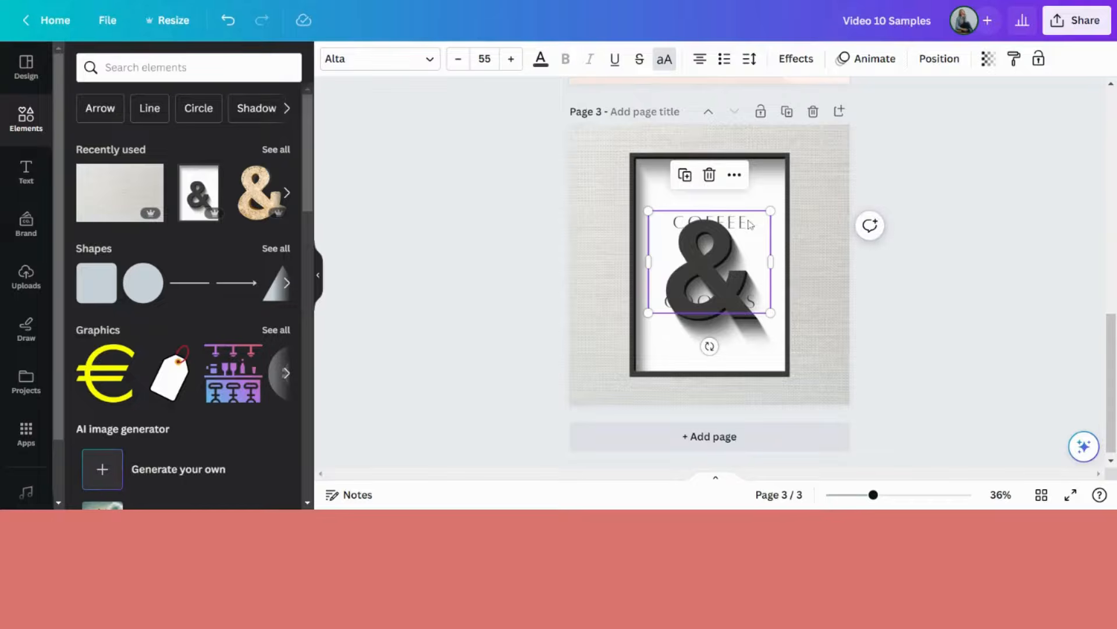
pyautogui.click(749, 221)
pyautogui.press('Return')
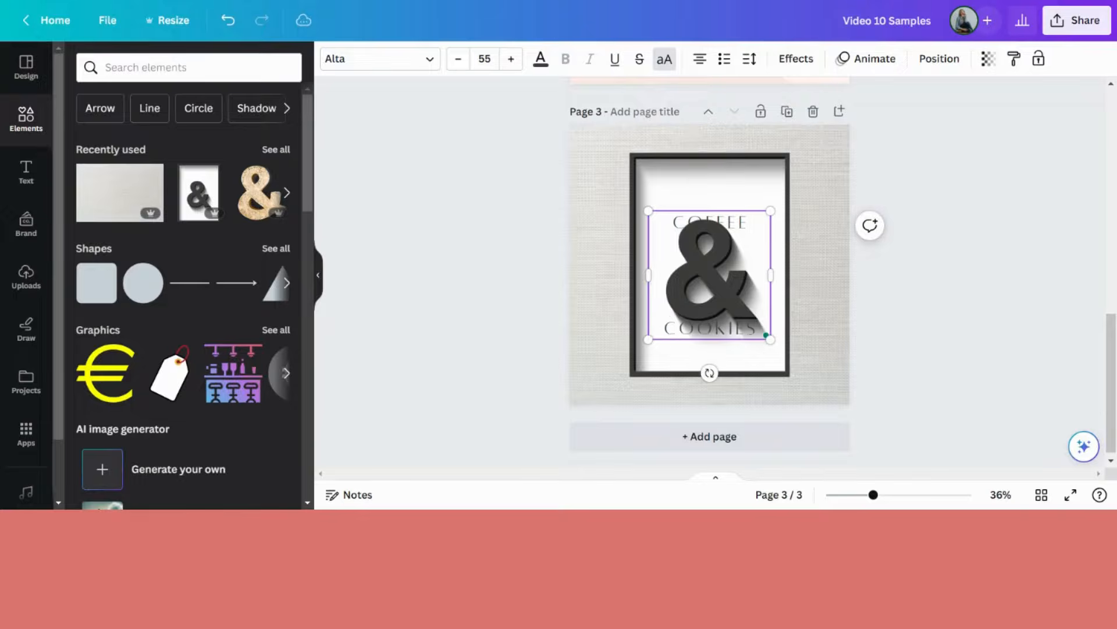
pyautogui.press('Return')
pyautogui.press('Return')
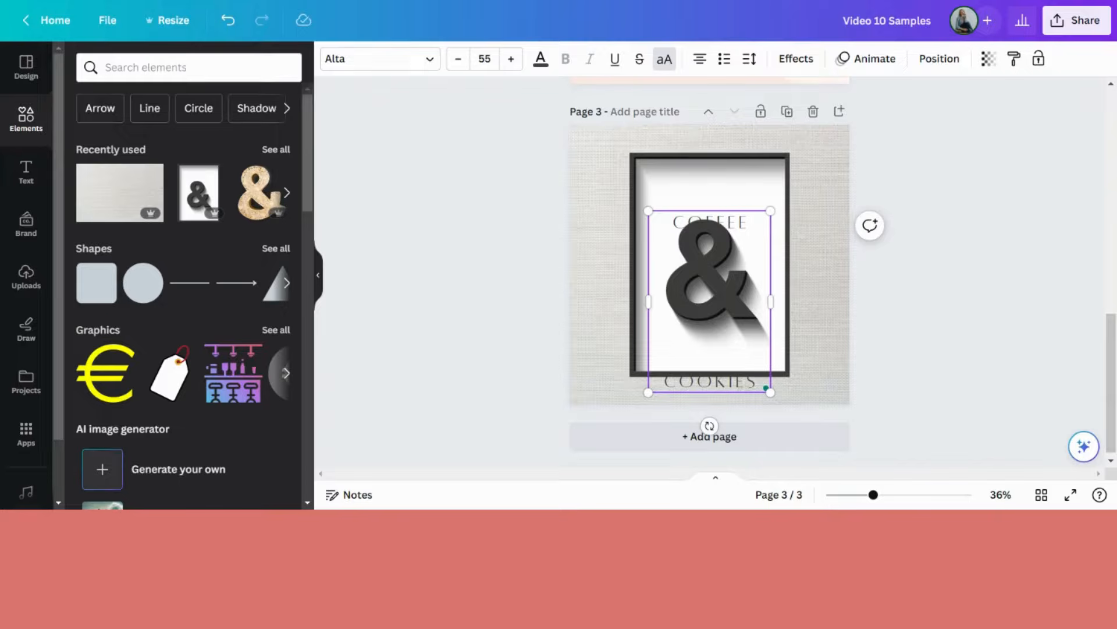
pyautogui.click(983, 295)
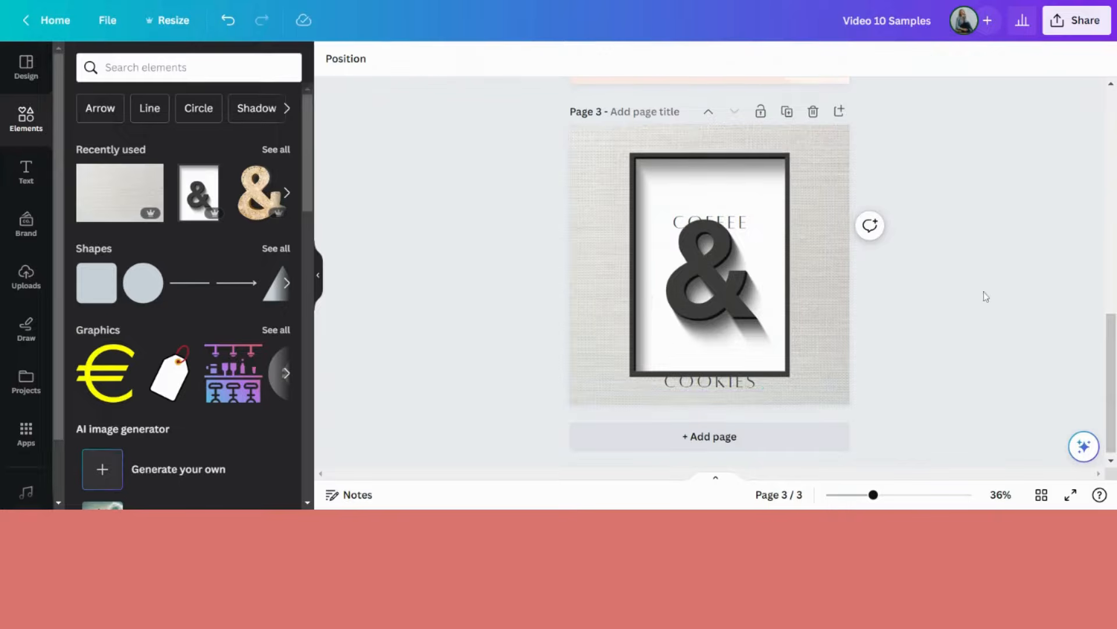
# - Move the text box up so COFFEE sits above the black ampersand and COOKIES below it inside the frame
pyautogui.click(717, 381)
pyautogui.moveTo(717, 381); pyautogui.dragTo(719, 342)
pyautogui.click(982, 355)
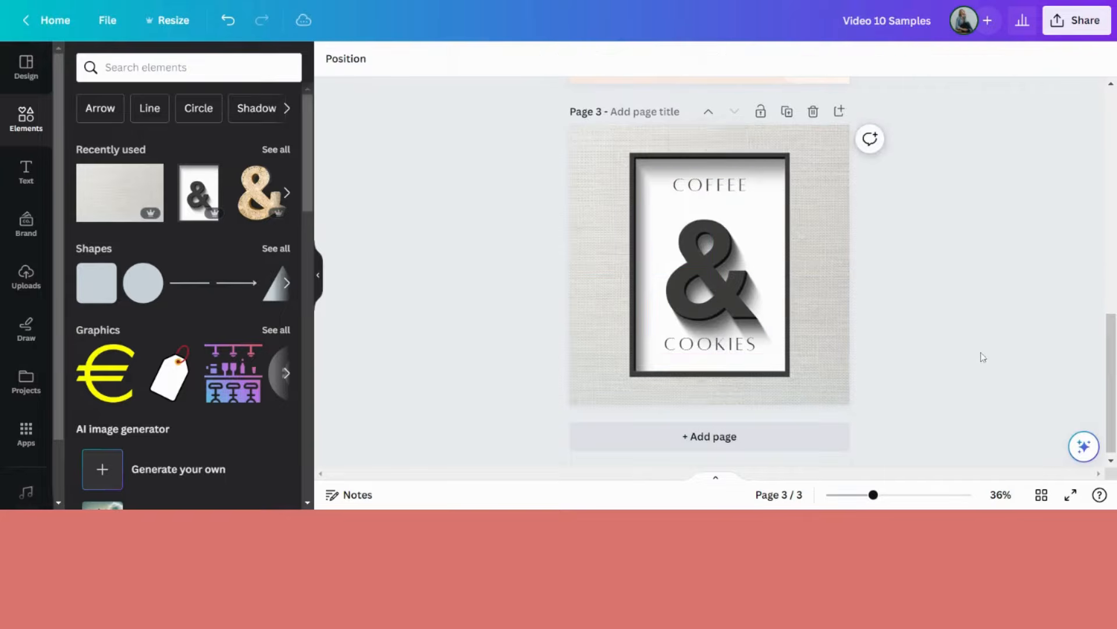
pyautogui.moveTo(720, 347); pyautogui.dragTo(720, 353)
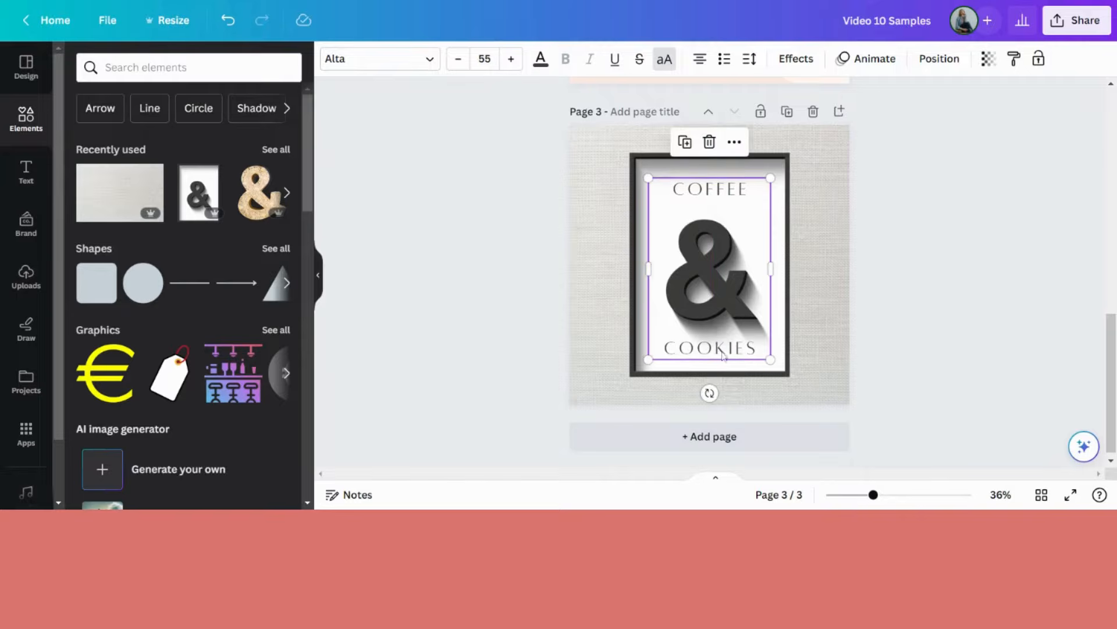
# - Slightly reduce the line spacing of the COFFEE and COOKIES text and shift the text box down around the ampersand
pyautogui.doubleClick(678, 189)
pyautogui.moveTo(674, 189); pyautogui.dragTo(766, 355)
pyautogui.click(749, 59)
pyautogui.moveTo(825, 161); pyautogui.dragTo(819, 166)
pyautogui.click(1034, 320)
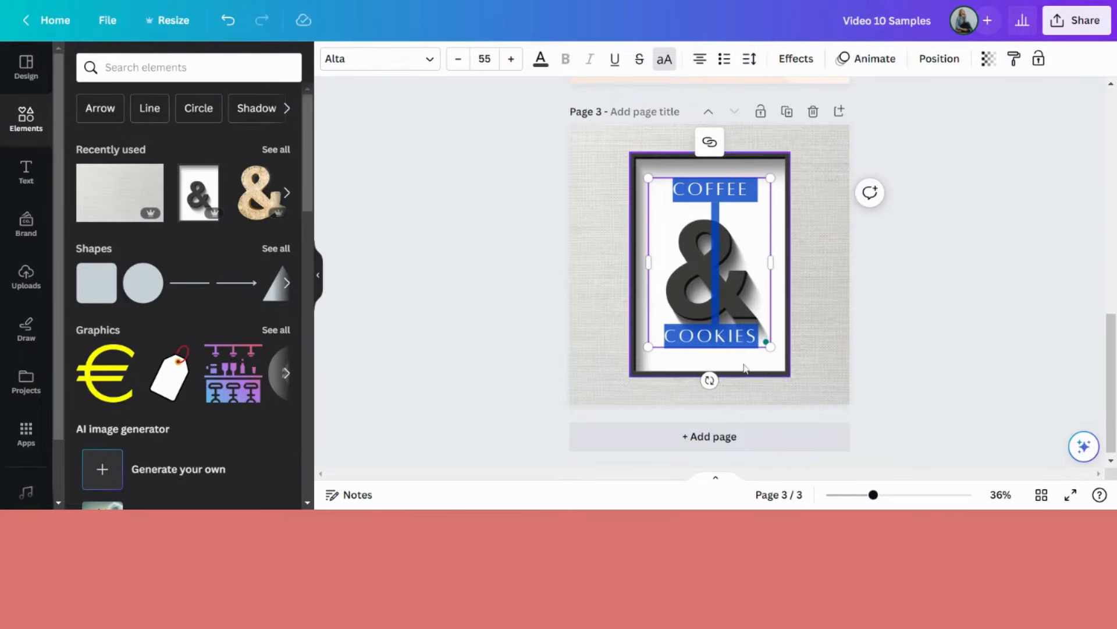
pyautogui.click(1006, 344)
pyautogui.moveTo(743, 341); pyautogui.dragTo(742, 350)
pyautogui.click(960, 373)
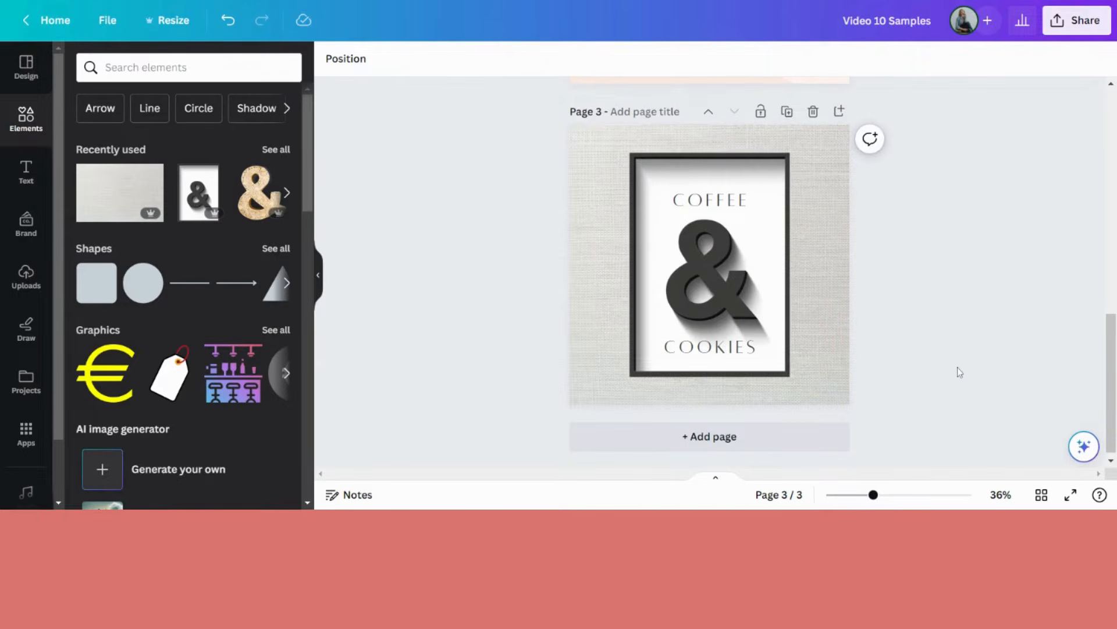